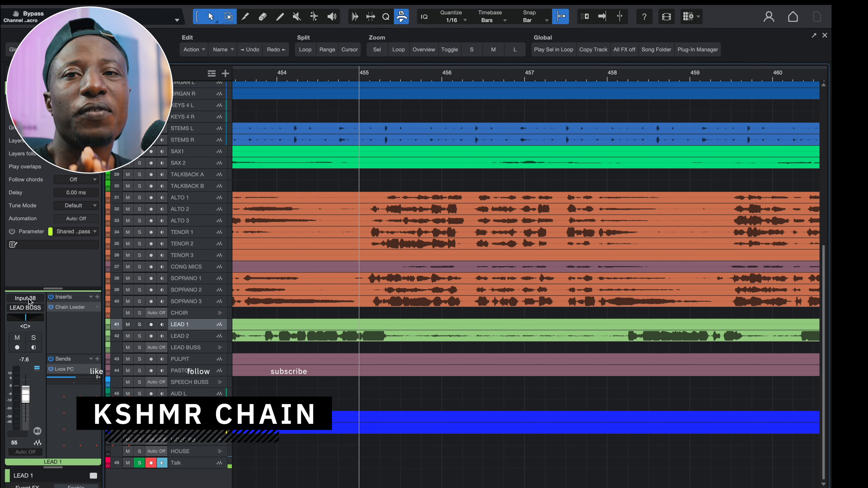
Open the Chain Leader insert on the LEAD 1 track and place its window over the arrangement, clear of the track list.
{"action": "left_click", "coordinate": [71, 309]}
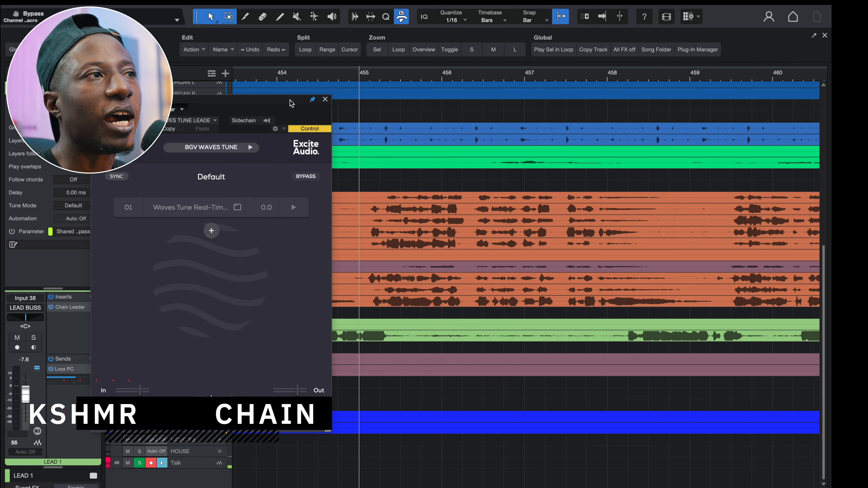
{"action": "left_click_drag", "start_coordinate": [291, 104], "coordinate": [269, 103]}
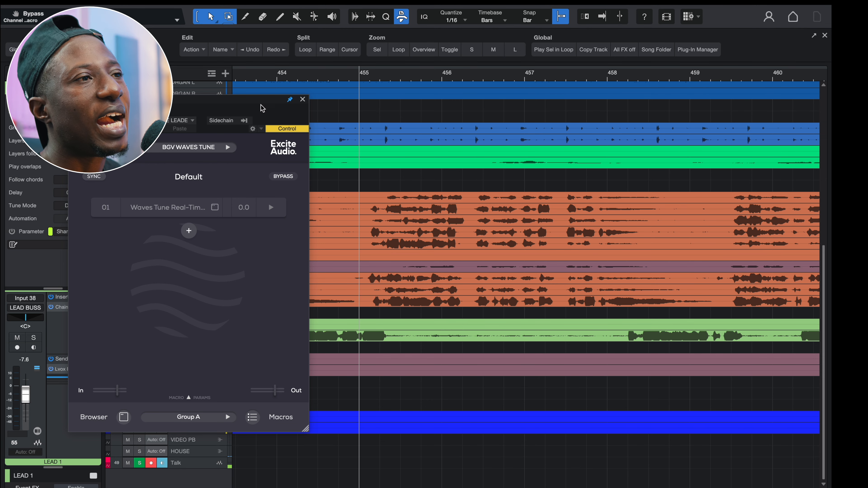
{"action": "left_click_drag", "start_coordinate": [263, 105], "coordinate": [588, 134]}
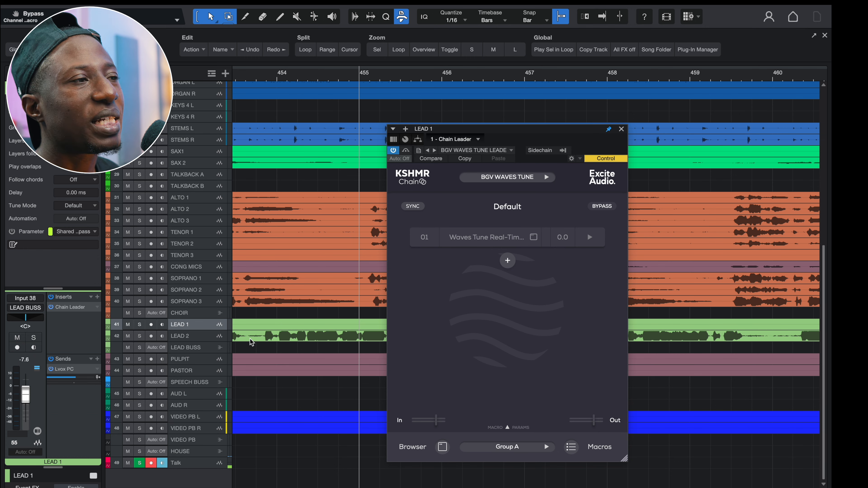
Open the Chain Follower 2 insert on the LEAD 2 track and arrange it side by side with the LEAD 1 Chain Leader window.
{"action": "left_click", "coordinate": [187, 336]}
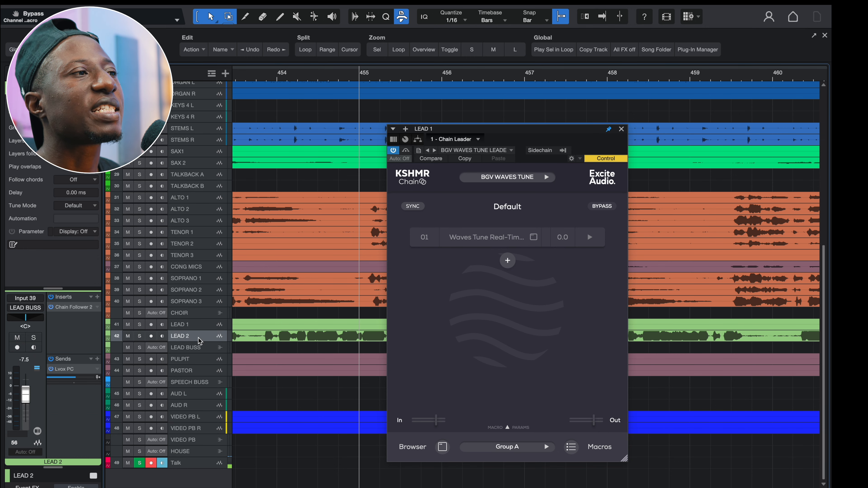
{"action": "left_click", "coordinate": [72, 309]}
{"action": "double_click", "coordinate": [72, 309]}
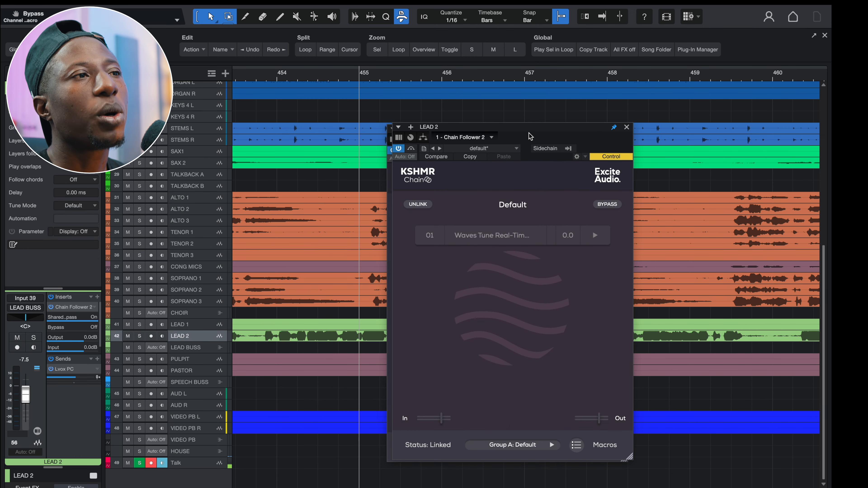
{"action": "left_click_drag", "start_coordinate": [525, 138], "coordinate": [663, 138]}
{"action": "left_click_drag", "start_coordinate": [497, 130], "coordinate": [249, 118]}
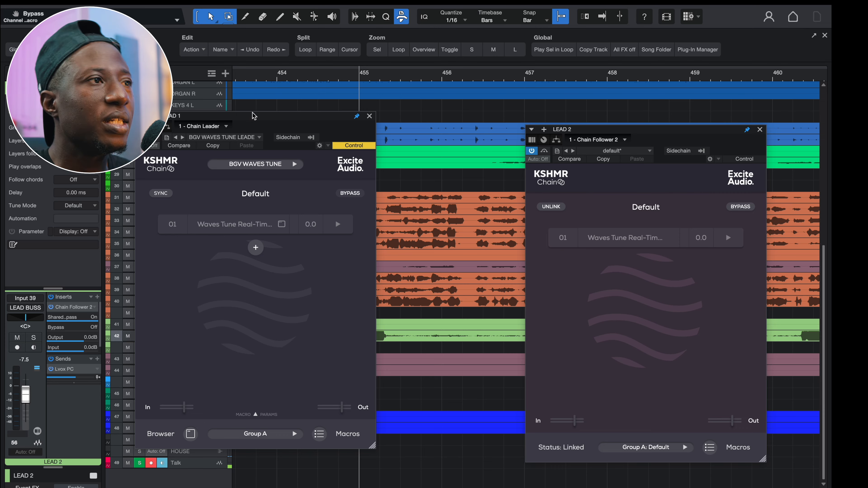
Uncover the track list and examine the Chain Follower inserts on the choir tracks from ALTO 1 onward and on LEAD 2.
{"action": "left_click_drag", "start_coordinate": [253, 116], "coordinate": [391, 343]}
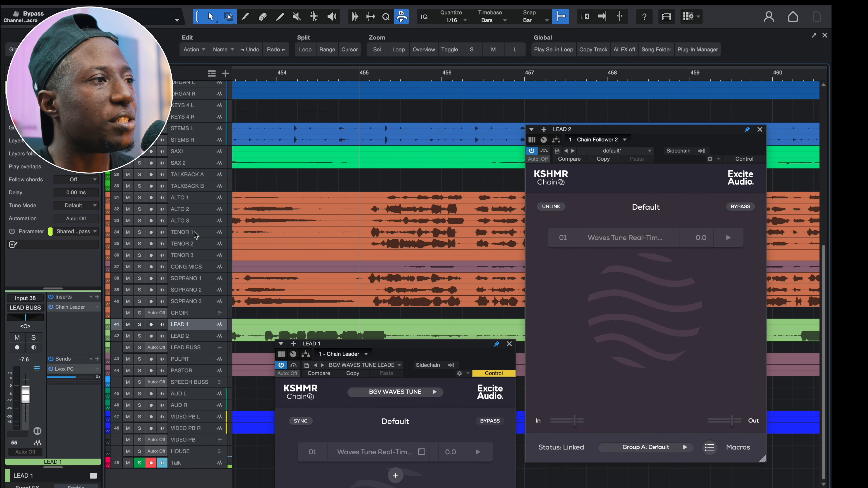
{"action": "left_click", "coordinate": [190, 198]}
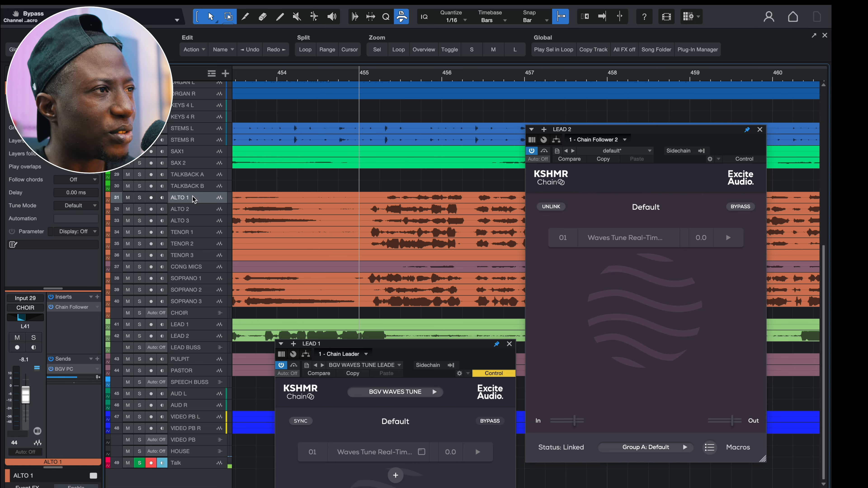
{"action": "key", "text": "Down"}
{"action": "key", "text": "Down"}
{"action": "key", "text": "Down"}
{"action": "key", "text": "Down"}
{"action": "key", "text": "Down"}
{"action": "key", "text": "Down"}
{"action": "key", "text": "Down"}
{"action": "key", "text": "Down"}
{"action": "key", "text": "Down"}
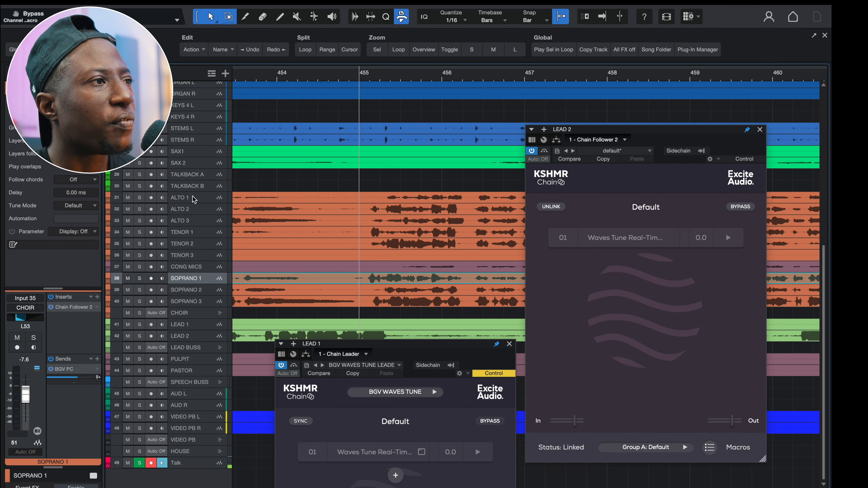
{"action": "left_click", "coordinate": [193, 335]}
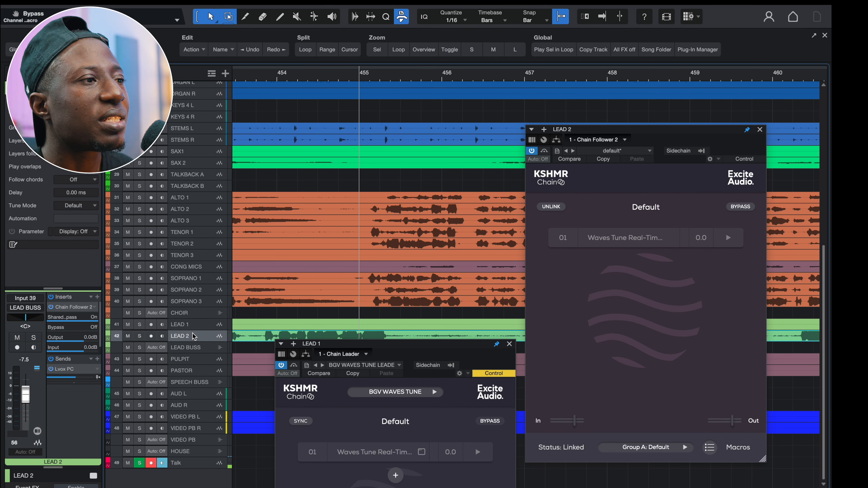
Bring the Chain Leader window back up beside the LEAD 2 Chain Follower 2 window.
{"action": "left_click_drag", "start_coordinate": [391, 348], "coordinate": [246, 145]}
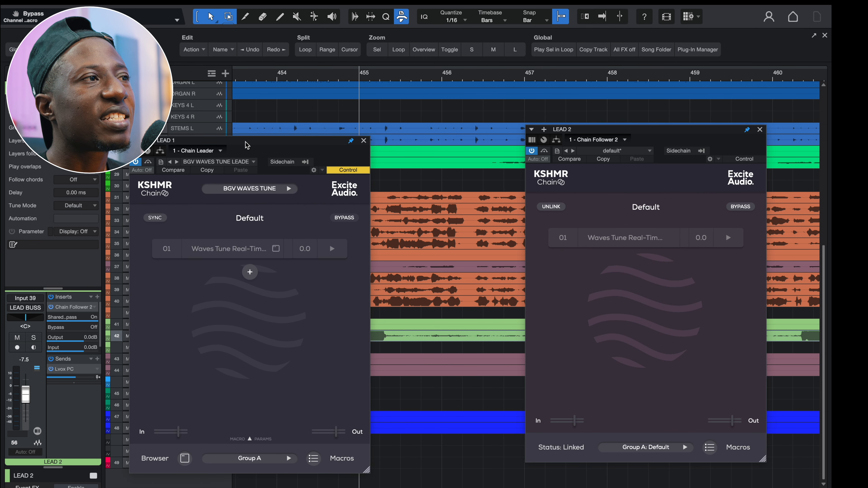
{"action": "left_click", "coordinate": [639, 133]}
{"action": "left_click_drag", "start_coordinate": [639, 133], "coordinate": [639, 133]}
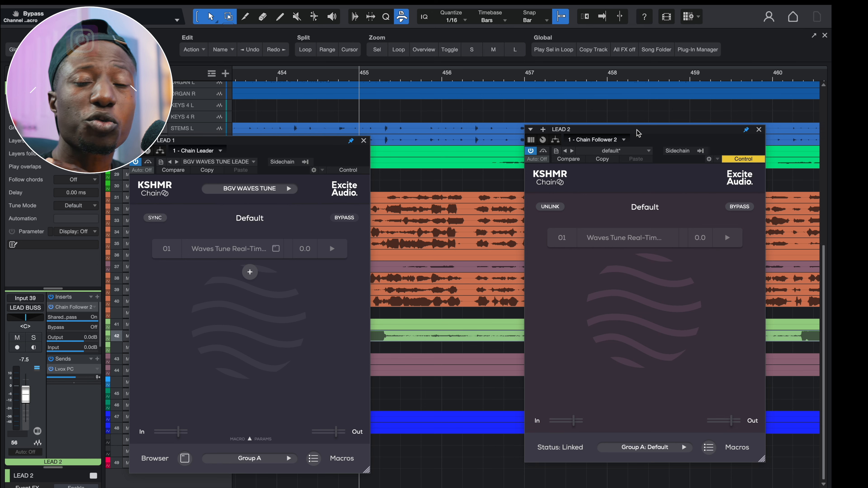
Open Waves Tune Real-Time from both the Chain Leader and Chain Follower 2, and place the two plug-in windows side by side.
{"action": "left_click", "coordinate": [230, 250]}
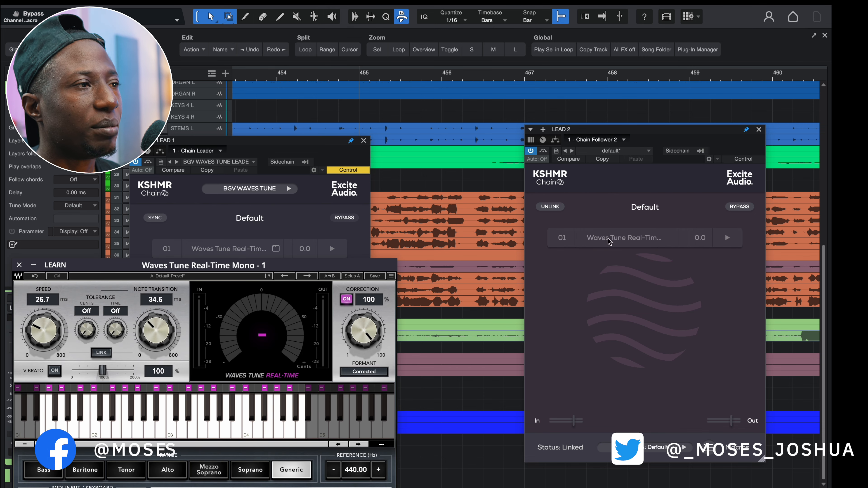
{"action": "left_click", "coordinate": [654, 245]}
{"action": "left_click_drag", "start_coordinate": [632, 264], "coordinate": [668, 265]}
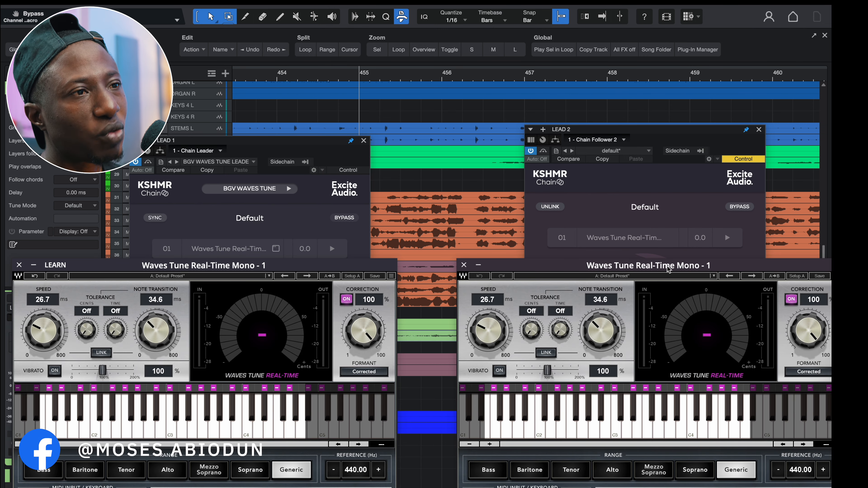
{"action": "left_click_drag", "start_coordinate": [319, 266], "coordinate": [352, 284]}
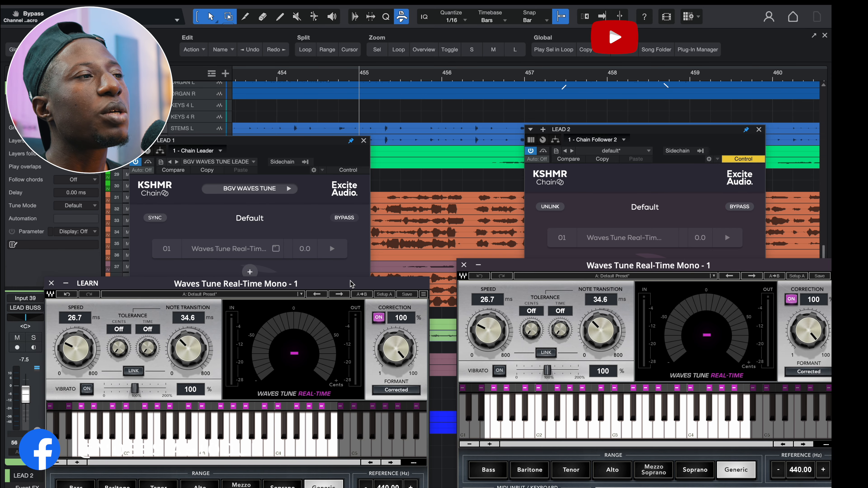
Check the group assignment in the LEAD 1 Chain Leader and in the LEAD 2 Chain Follower 2.
{"action": "left_click", "coordinate": [315, 220]}
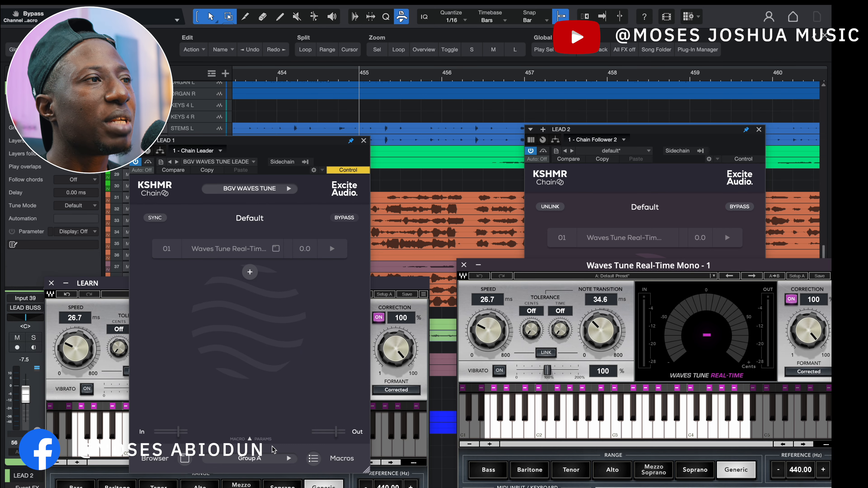
{"action": "left_click", "coordinate": [256, 462]}
{"action": "left_click", "coordinate": [340, 317]}
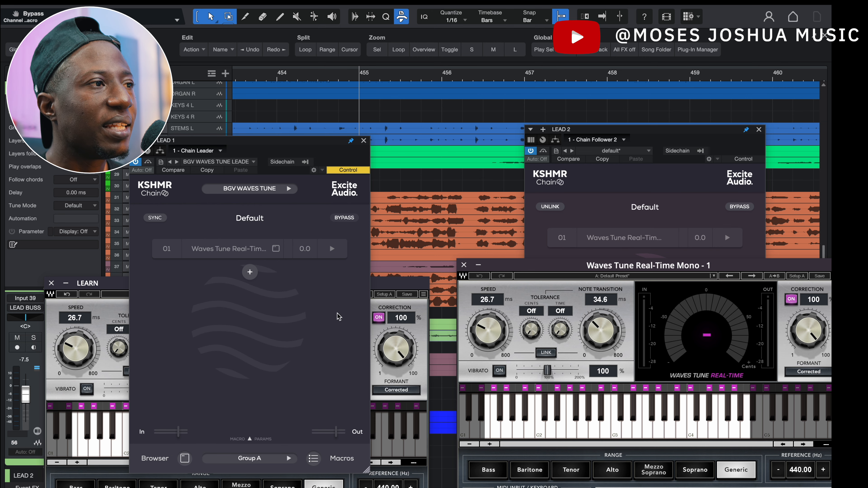
{"action": "left_click", "coordinate": [612, 186]}
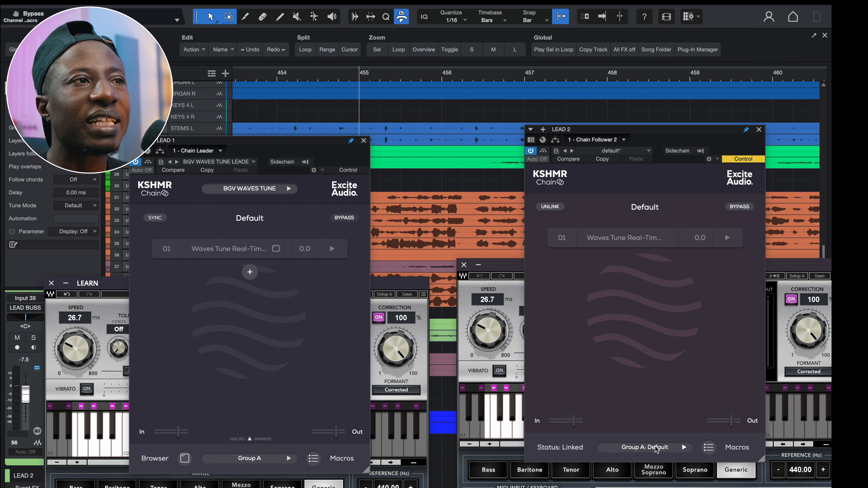
Bring both Waves Tune Real-Time windows to the front and raise them so their scale settings can be compared side by side.
{"action": "left_click", "coordinate": [124, 287]}
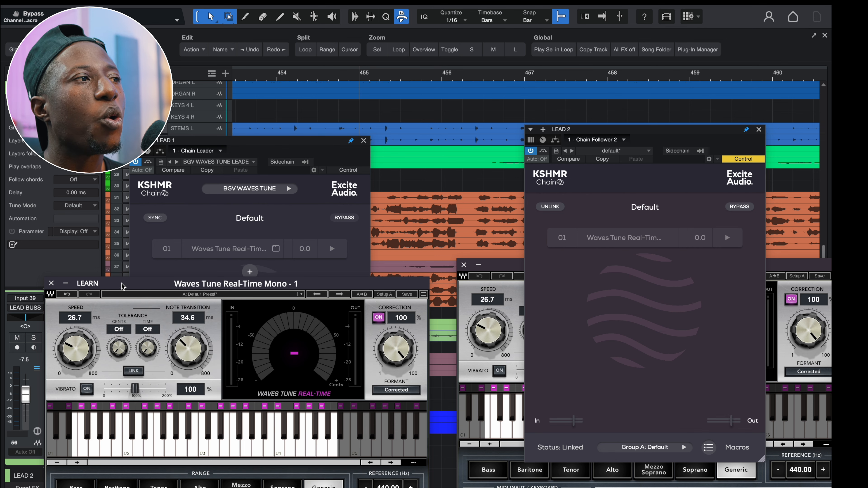
{"action": "left_click_drag", "start_coordinate": [291, 284], "coordinate": [342, 218]}
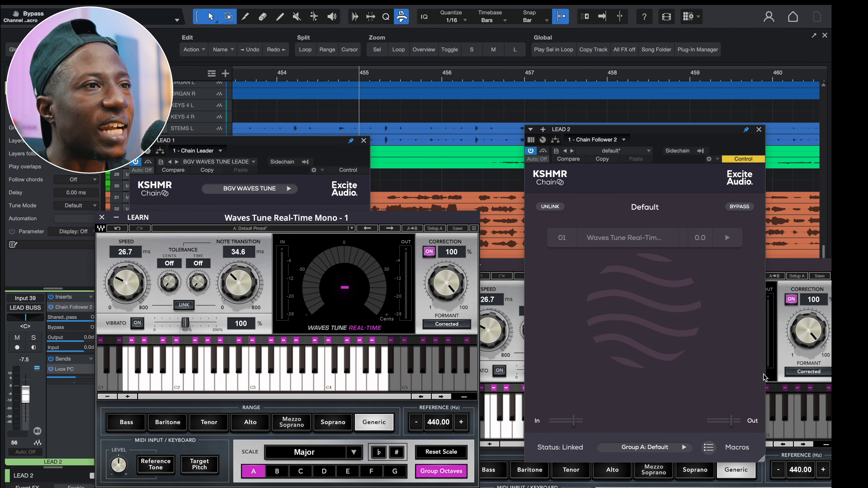
{"action": "left_click", "coordinate": [796, 271]}
{"action": "left_click_drag", "start_coordinate": [796, 270], "coordinate": [814, 229]}
{"action": "left_click_drag", "start_coordinate": [410, 221], "coordinate": [394, 247]}
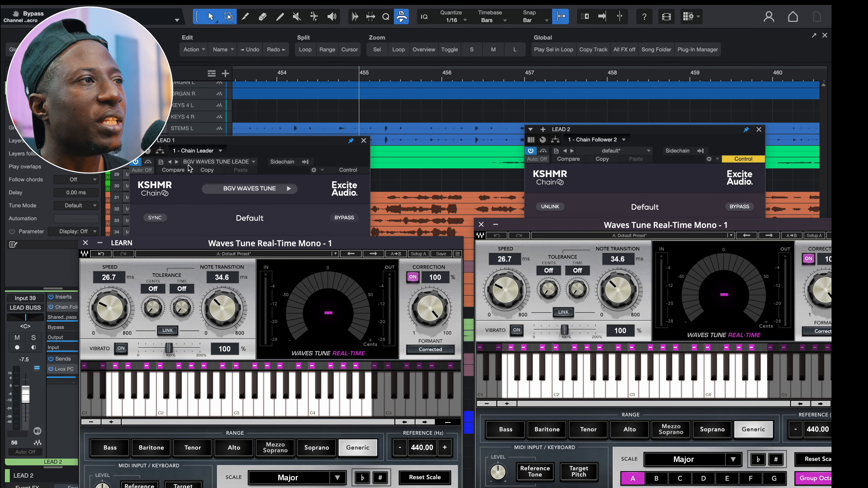
Open LEAD 1's channel macro controls and review the macro list in the Chain Leader, from Macro 1 through Macro 8.
{"action": "left_click", "coordinate": [148, 152]}
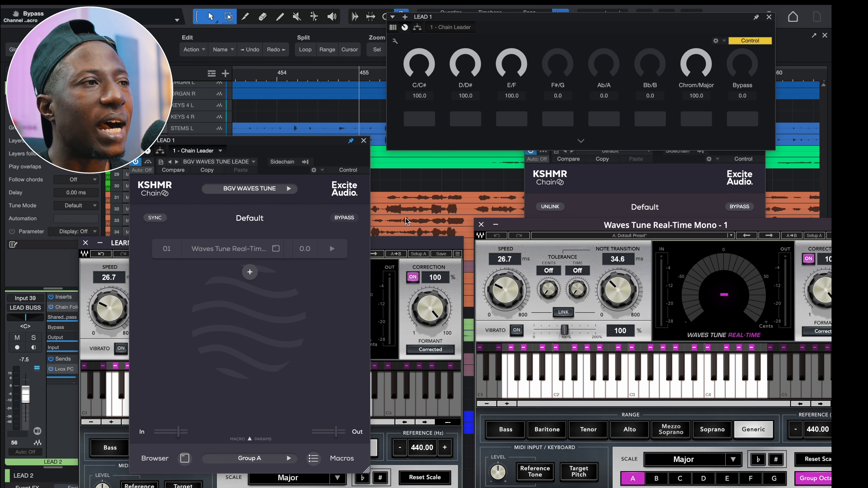
{"action": "left_click", "coordinate": [411, 250]}
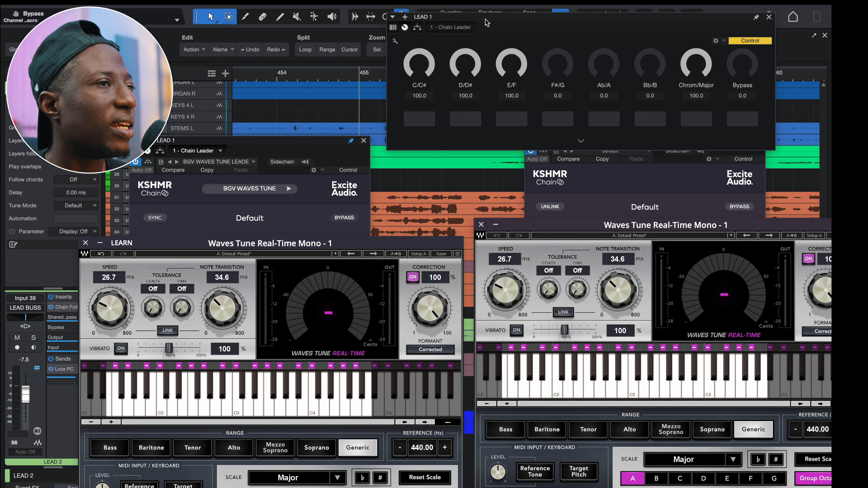
{"action": "left_click", "coordinate": [319, 141]}
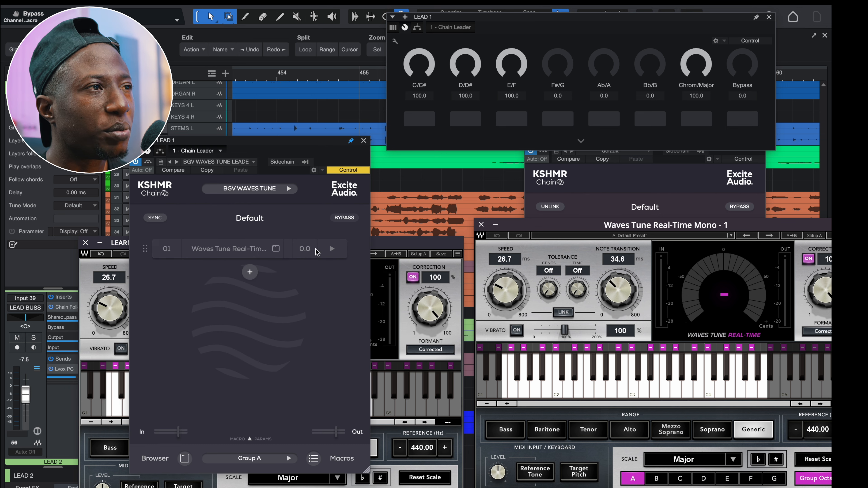
{"action": "left_click", "coordinate": [313, 458]}
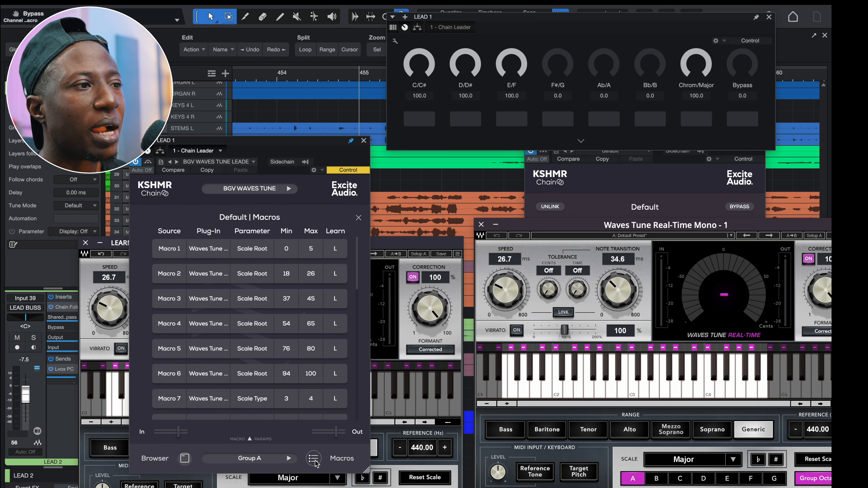
{"action": "scroll", "coordinate": [189, 348], "scroll_direction": "down", "scroll_amount": 2}
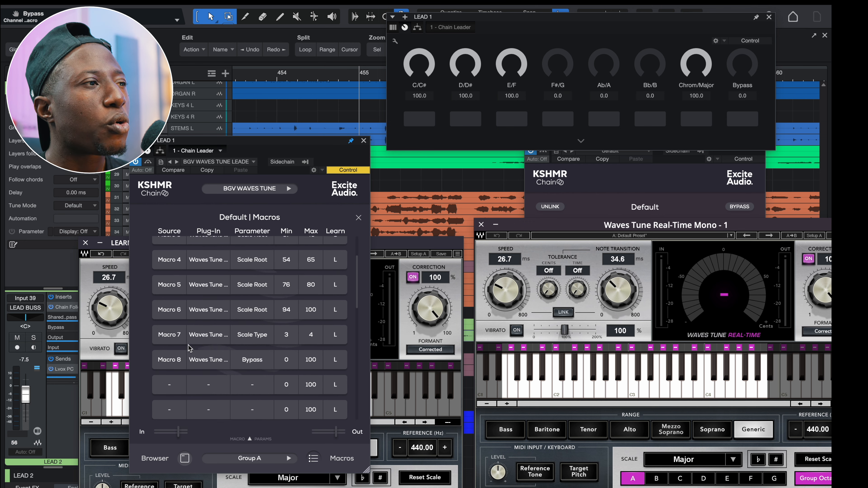
{"action": "scroll", "coordinate": [190, 348], "scroll_direction": "down", "scroll_amount": 1}
{"action": "scroll", "coordinate": [187, 337], "scroll_direction": "up", "scroll_amount": 2}
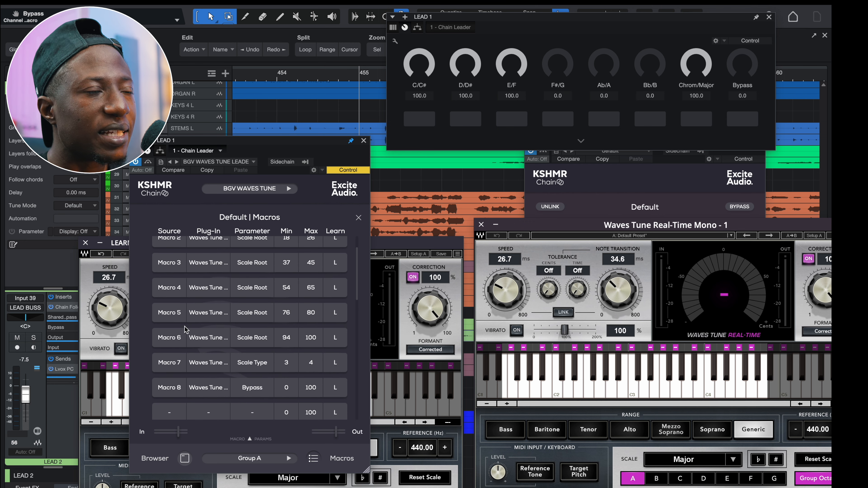
{"action": "scroll", "coordinate": [177, 271], "scroll_direction": "up", "scroll_amount": 1}
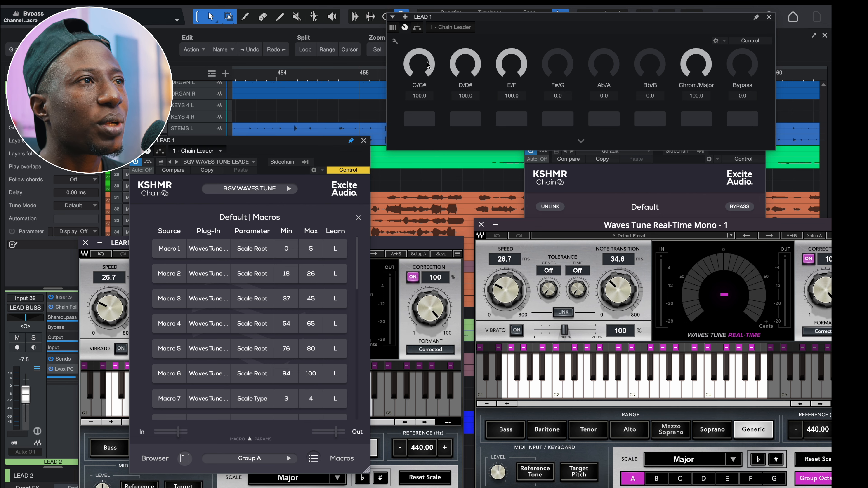
Inspect the LEAD 1 macro knob mapping, comparing Knob 1's target with the Chain Leader's macro list, and return to the knobs.
{"action": "left_click", "coordinate": [396, 40]}
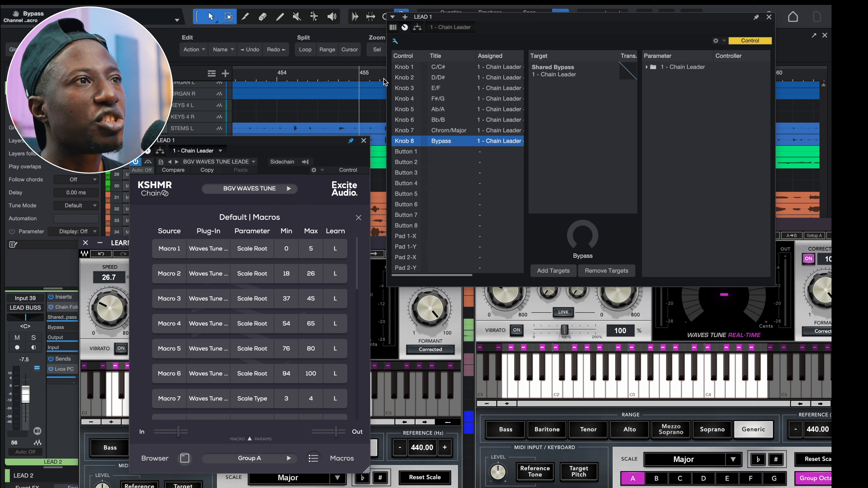
{"action": "left_click", "coordinate": [404, 68]}
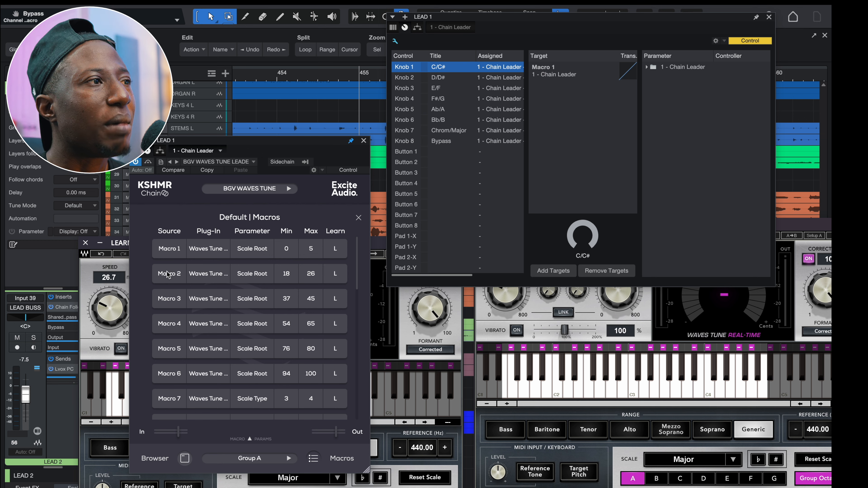
{"action": "scroll", "coordinate": [187, 369], "scroll_direction": "down", "scroll_amount": 2}
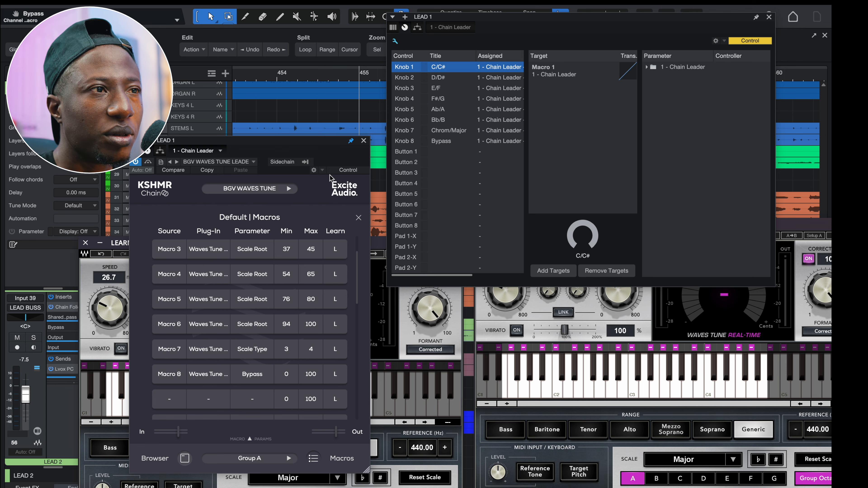
{"action": "left_click", "coordinate": [396, 42]}
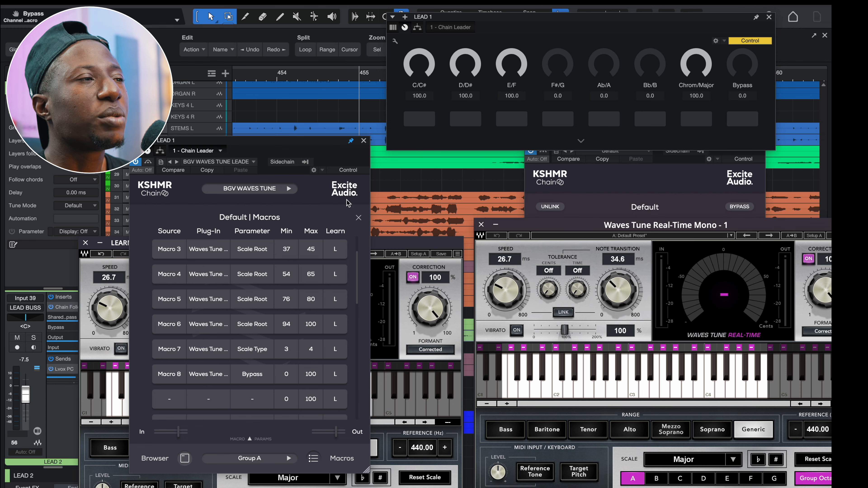
Close the Chain Leader's macro list and lower both Waves Tune Real-Time windows to reveal the chain windows above them.
{"action": "left_click", "coordinate": [357, 218]}
{"action": "left_click", "coordinate": [358, 219]}
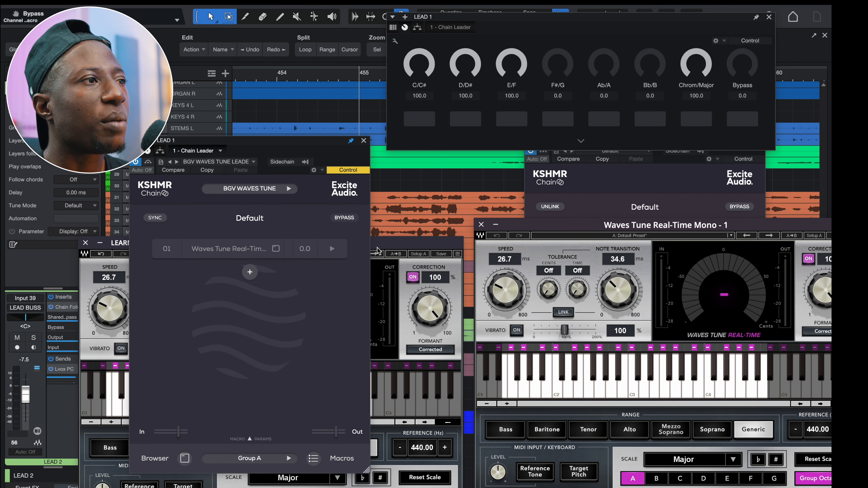
{"action": "left_click", "coordinate": [394, 246]}
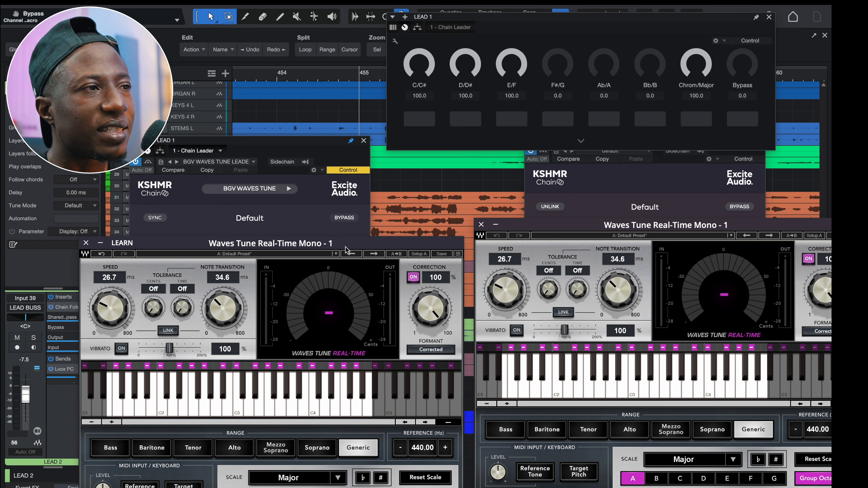
{"action": "left_click_drag", "start_coordinate": [345, 246], "coordinate": [348, 301]}
{"action": "left_click_drag", "start_coordinate": [580, 226], "coordinate": [581, 293]}
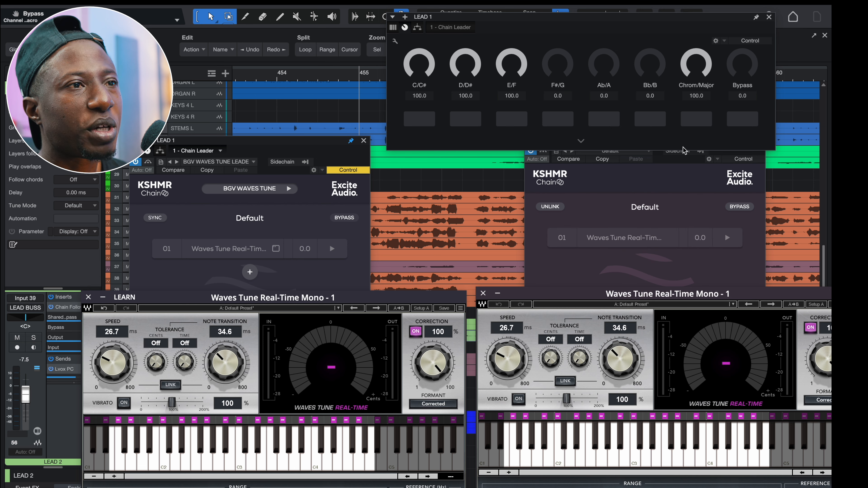
Turn LEAD 1's Bypass macro knob up to 100 to activate the Waves Tune slot in both linked chains.
{"action": "left_click", "coordinate": [742, 64]}
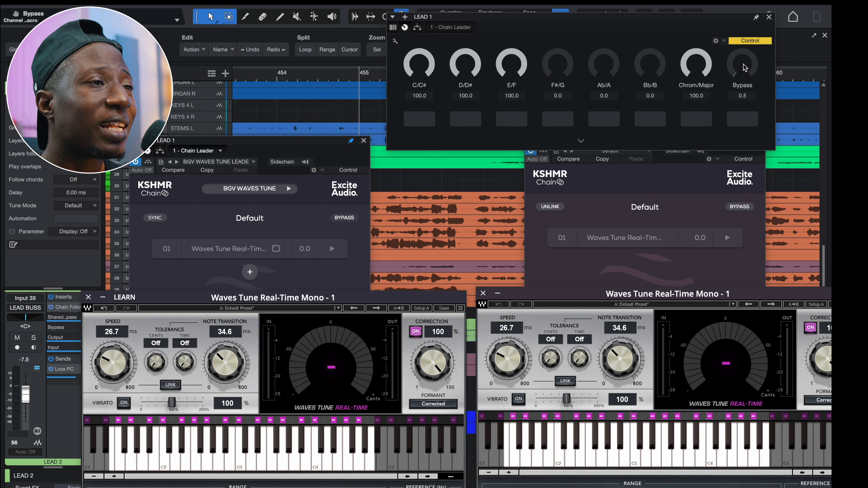
{"action": "left_click_drag", "start_coordinate": [744, 66], "coordinate": [744, 8]}
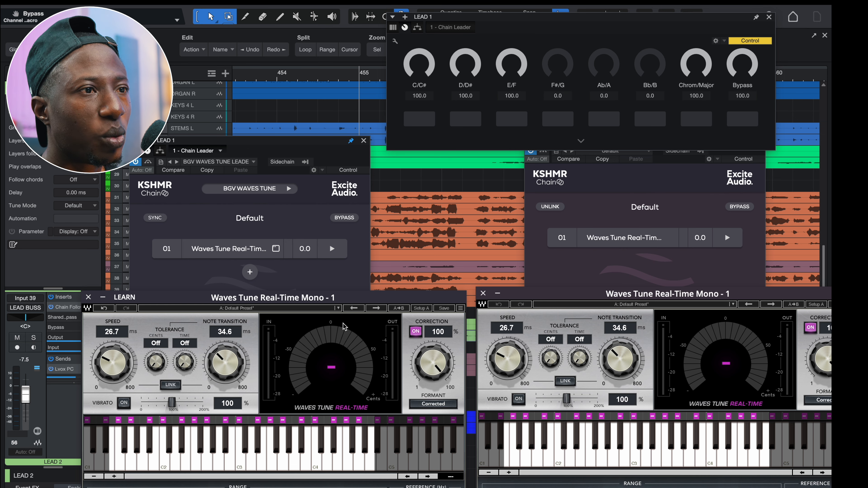
{"action": "mouse_move", "coordinate": [198, 261]}
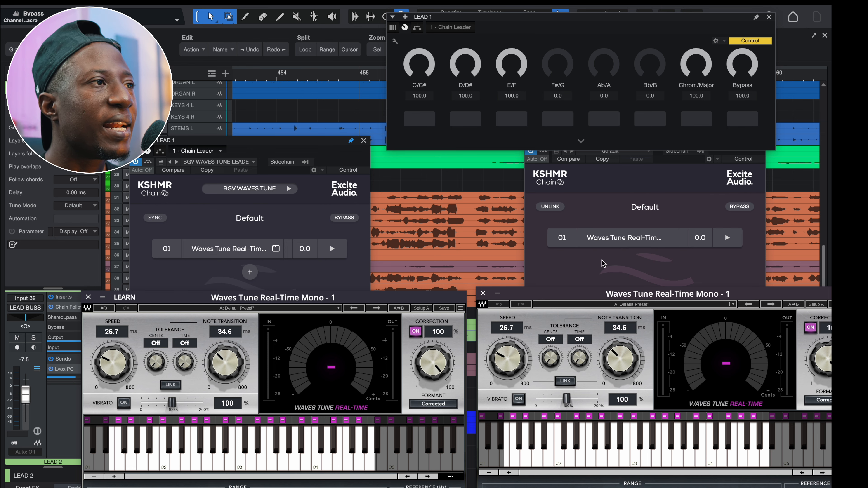
{"action": "mouse_move", "coordinate": [664, 238]}
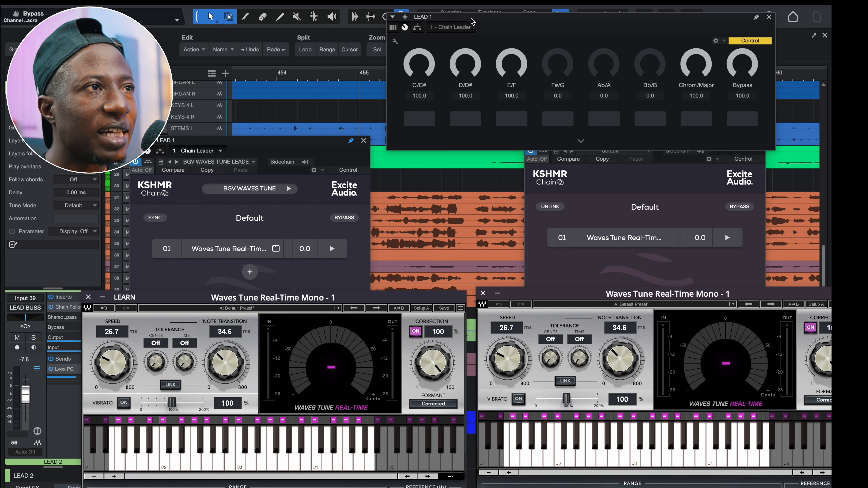
{"action": "left_click_drag", "start_coordinate": [473, 21], "coordinate": [467, 21]}
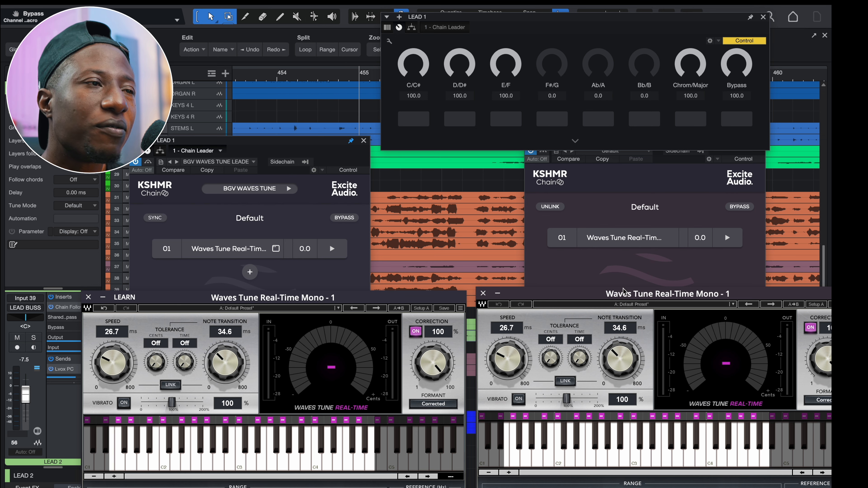
Lower the LEAD 2 Chain Follower and LEAD 1 Chain Leader windows, keeping LEAD 2's Waves Tune Real-Time in front.
{"action": "left_click", "coordinate": [690, 198]}
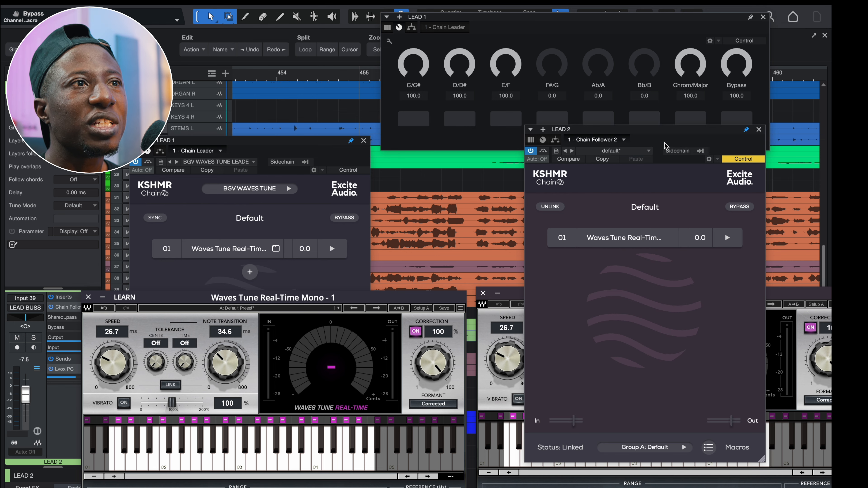
{"action": "left_click_drag", "start_coordinate": [660, 135], "coordinate": [661, 153]}
{"action": "left_click", "coordinate": [521, 295]}
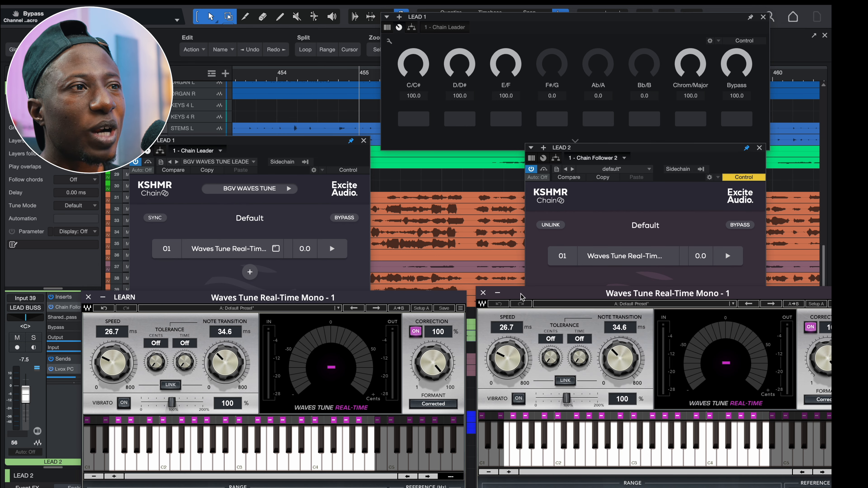
{"action": "left_click_drag", "start_coordinate": [296, 142], "coordinate": [332, 243]}
Open ALTO 1's Chain Follower and its Waves Tune Real-Time, moving the tuner aside and bringing the Chain Leader forward.
{"action": "left_click", "coordinate": [189, 198]}
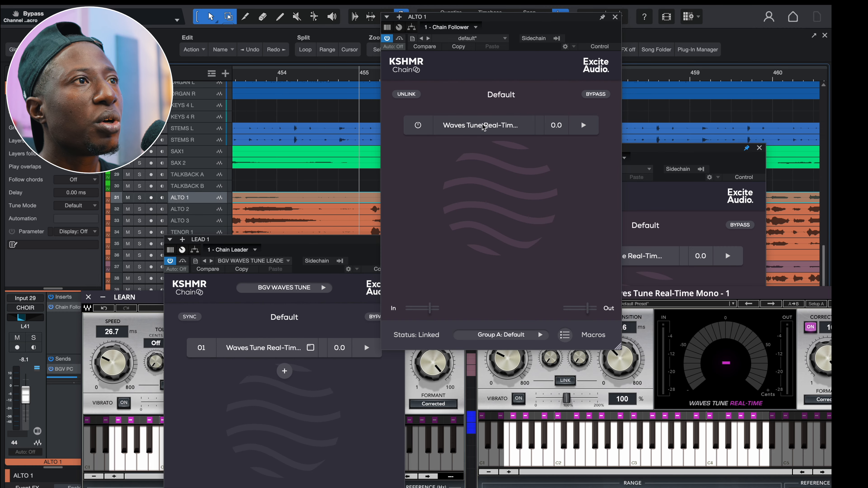
{"action": "left_click", "coordinate": [499, 126]}
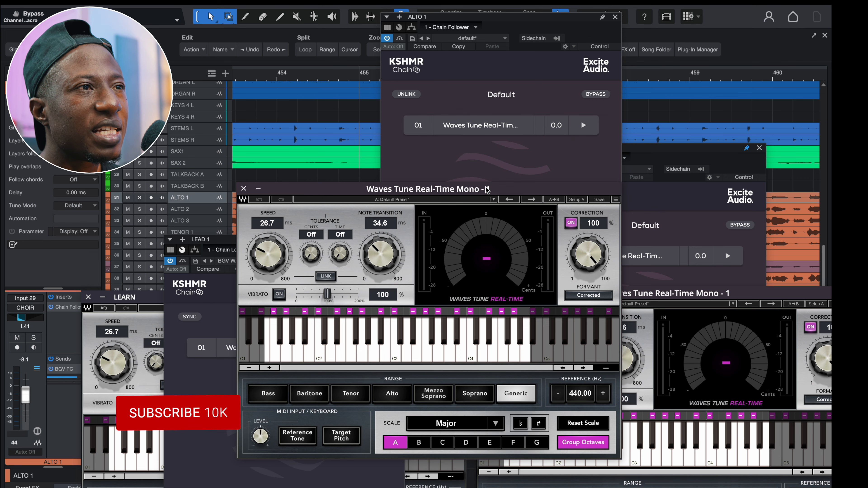
{"action": "left_click_drag", "start_coordinate": [488, 189], "coordinate": [568, 186]}
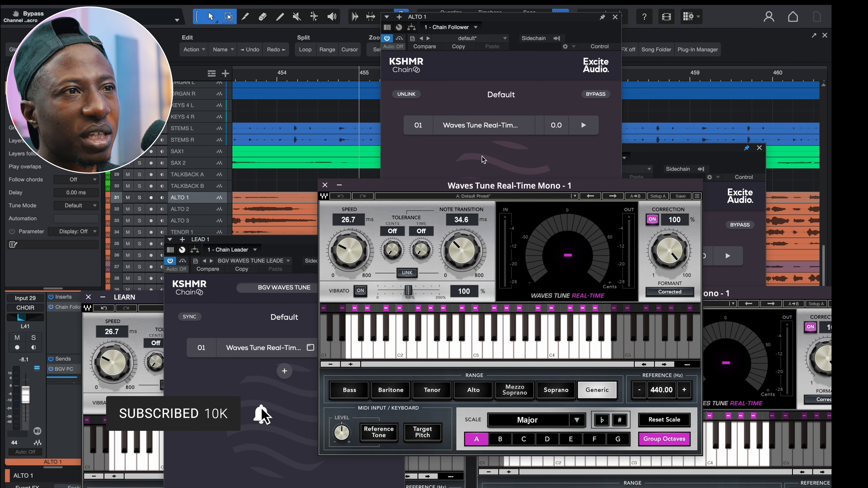
{"action": "left_click", "coordinate": [270, 241]}
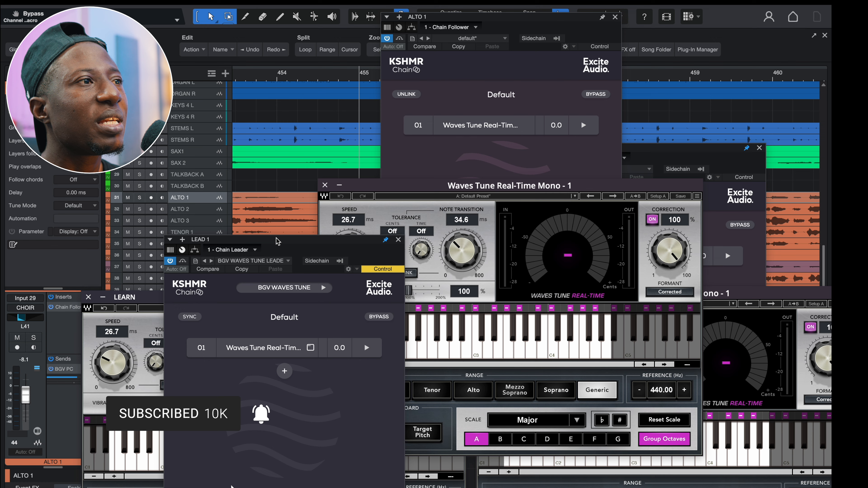
Turn LEAD 1's E/F macro knob down to 0 and raise the leader's Waves Tune Real-Time to check its key.
{"action": "left_click", "coordinate": [187, 251]}
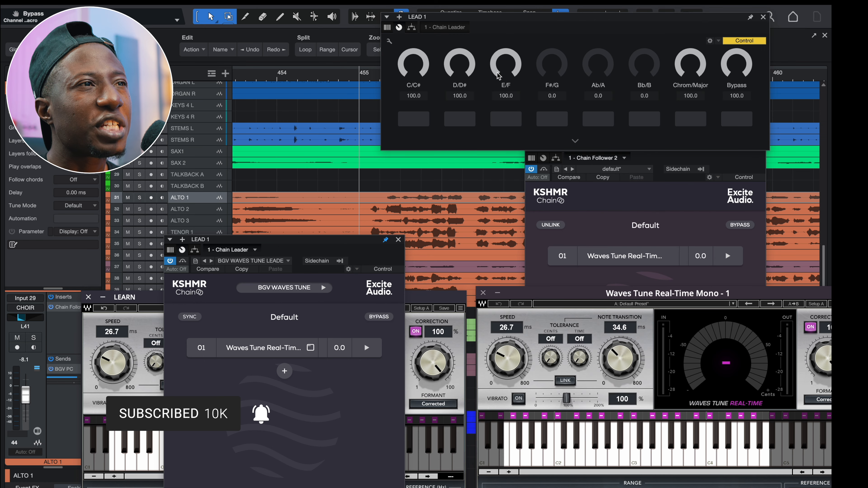
{"action": "left_click_drag", "start_coordinate": [501, 67], "coordinate": [498, 155]}
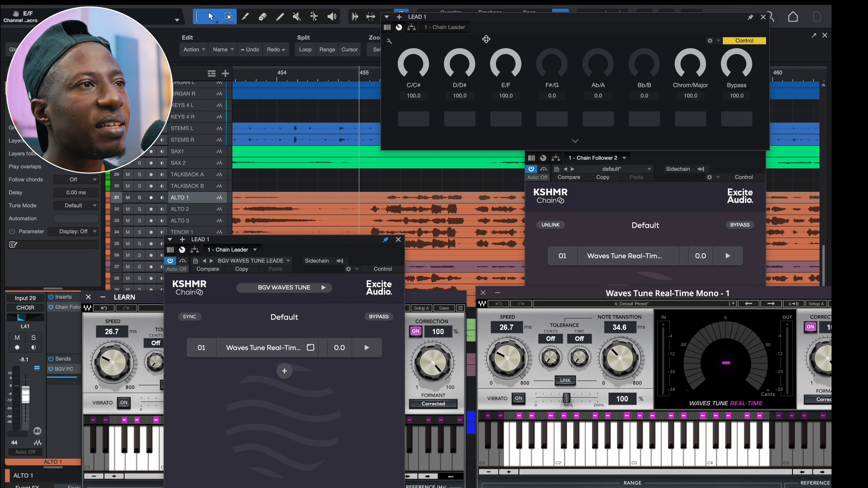
{"action": "left_click", "coordinate": [430, 300]}
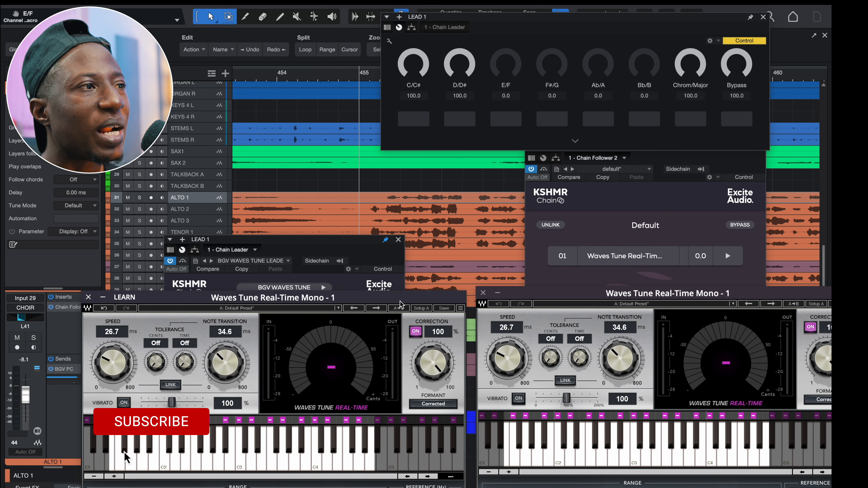
{"action": "left_click_drag", "start_coordinate": [401, 303], "coordinate": [389, 183]}
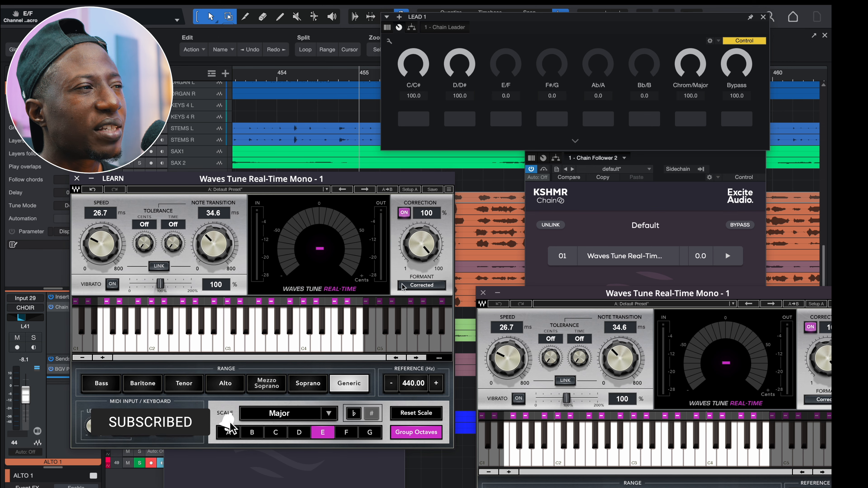
Rearrange the LEAD 1 and LEAD 2 Waves Tune Real-Time windows side by side, exposing LEAD 2's scale settings.
{"action": "left_click_drag", "start_coordinate": [216, 180], "coordinate": [230, 376]}
{"action": "left_click_drag", "start_coordinate": [595, 295], "coordinate": [611, 324]}
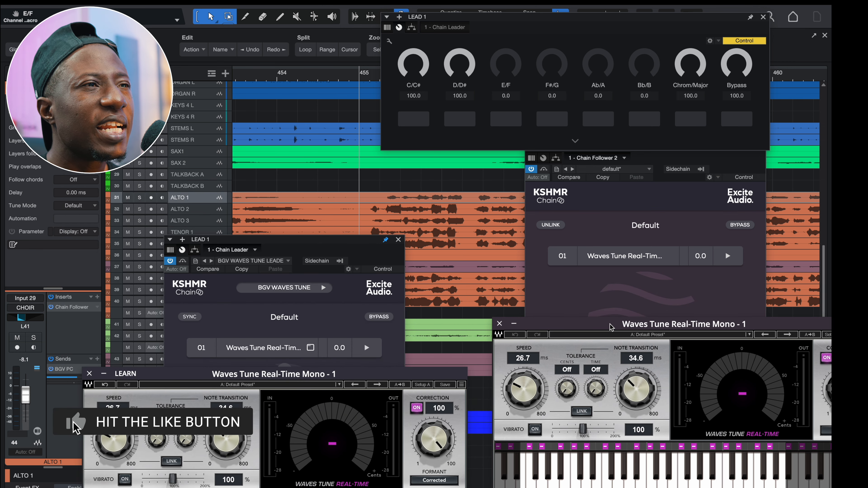
{"action": "left_click", "coordinate": [607, 301]}
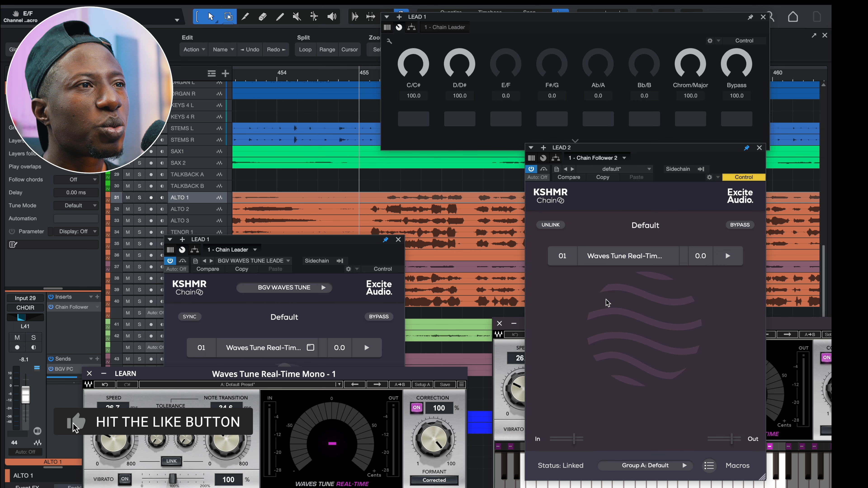
{"action": "left_click", "coordinate": [524, 325]}
{"action": "left_click_drag", "start_coordinate": [524, 325], "coordinate": [511, 226]}
{"action": "left_click_drag", "start_coordinate": [374, 375], "coordinate": [372, 321]}
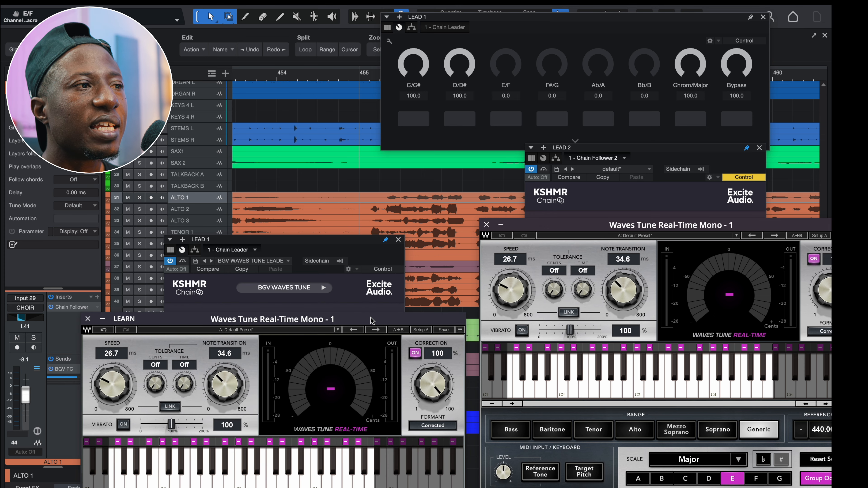
Reopen ALTO 1's Chain Follower with its Waves Tune Real-Time, and pin the follower window open away from LEAD 2's windows.
{"action": "left_click", "coordinate": [71, 308]}
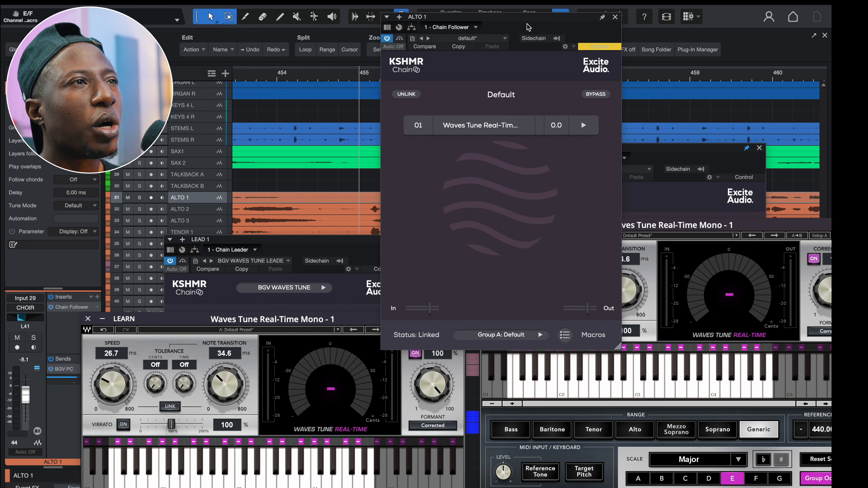
{"action": "left_click_drag", "start_coordinate": [527, 24], "coordinate": [364, 23]}
{"action": "left_click", "coordinate": [321, 126]}
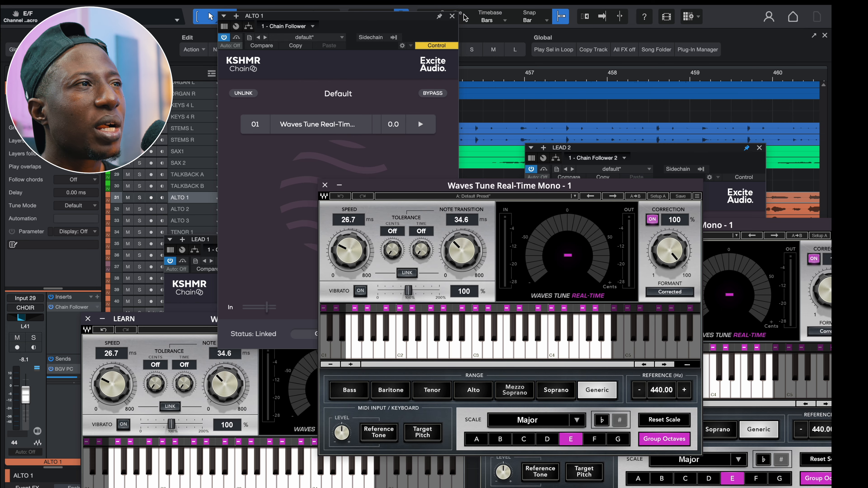
{"action": "left_click", "coordinate": [437, 17]}
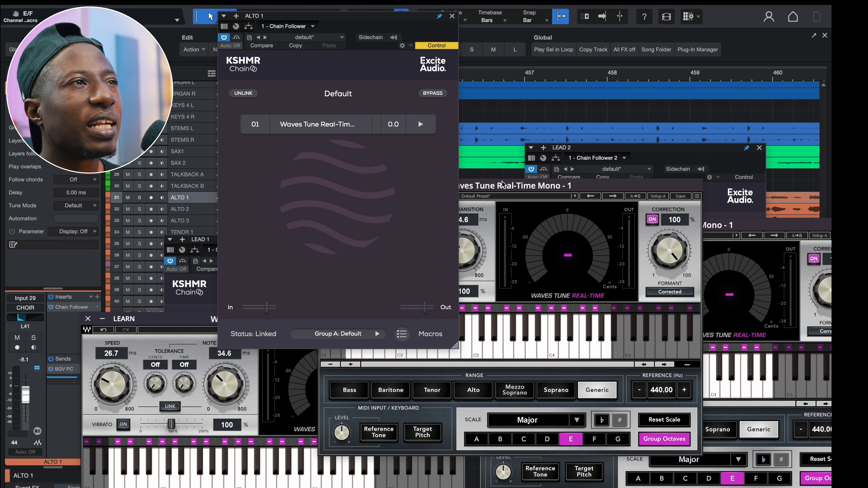
Stack ALTO 1's Waves Tune Real-Time above LEAD 1's tuner window so ALTO 1's scale settings stay in view.
{"action": "left_click_drag", "start_coordinate": [502, 186], "coordinate": [447, 130]}
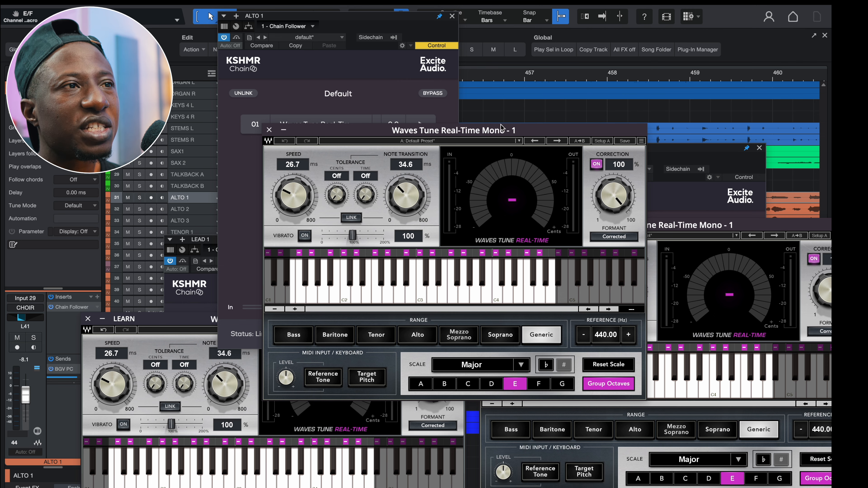
{"action": "left_click_drag", "start_coordinate": [502, 126], "coordinate": [408, 21]}
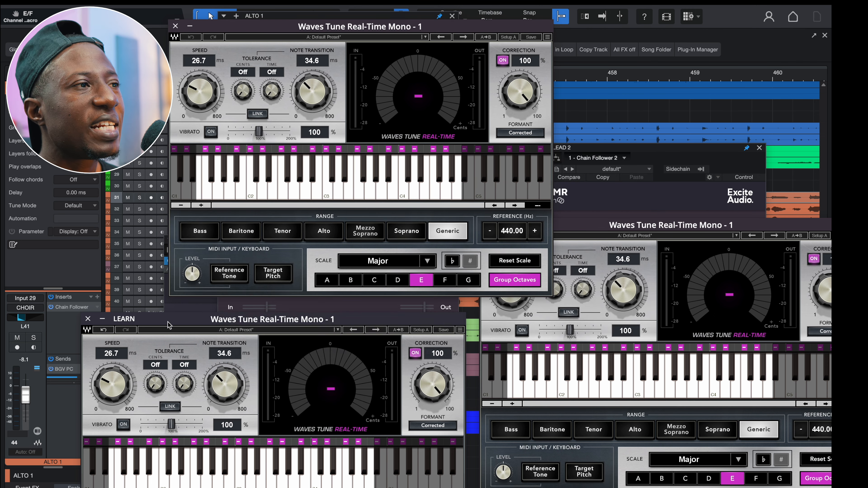
{"action": "left_click_drag", "start_coordinate": [165, 321], "coordinate": [149, 313]}
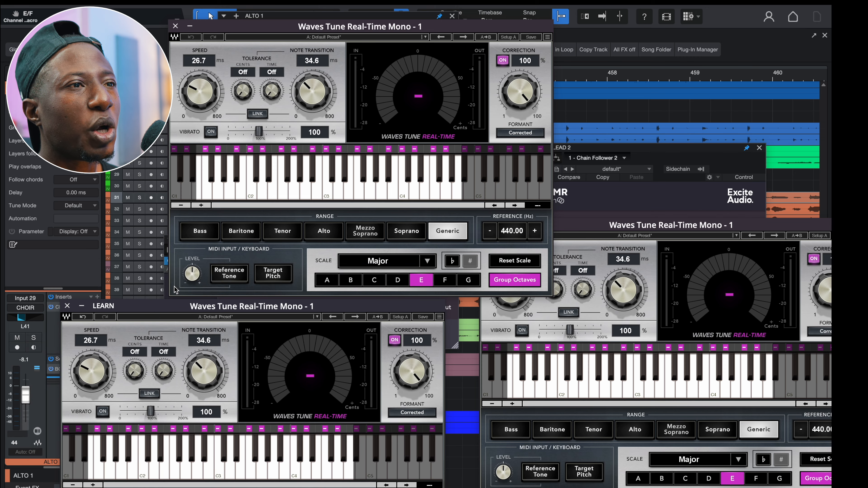
{"action": "left_click_drag", "start_coordinate": [295, 25], "coordinate": [259, 8]}
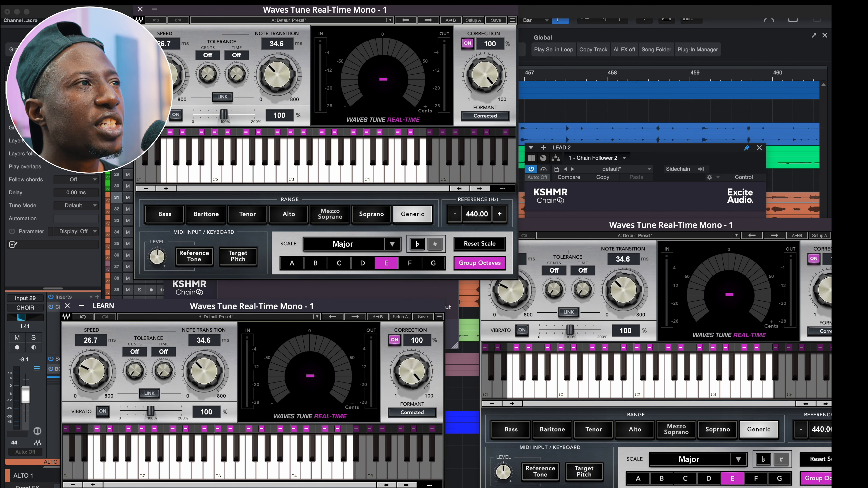
{"action": "left_click_drag", "start_coordinate": [273, 314], "coordinate": [276, 293]}
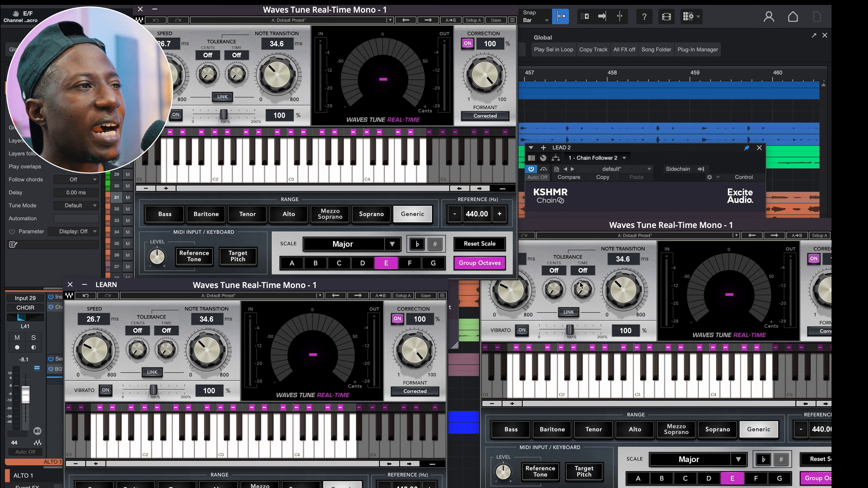
Raise the LEAD 2 and LEAD 1 Waves Tune Real-Time windows until both of their scale sections can be seen.
{"action": "left_click_drag", "start_coordinate": [608, 232], "coordinate": [557, 216]}
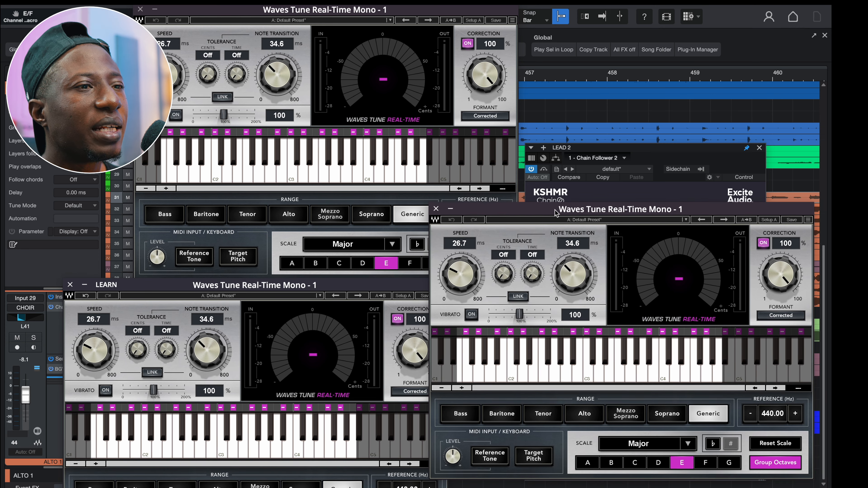
{"action": "left_click", "coordinate": [516, 220]}
{"action": "left_click", "coordinate": [594, 149]}
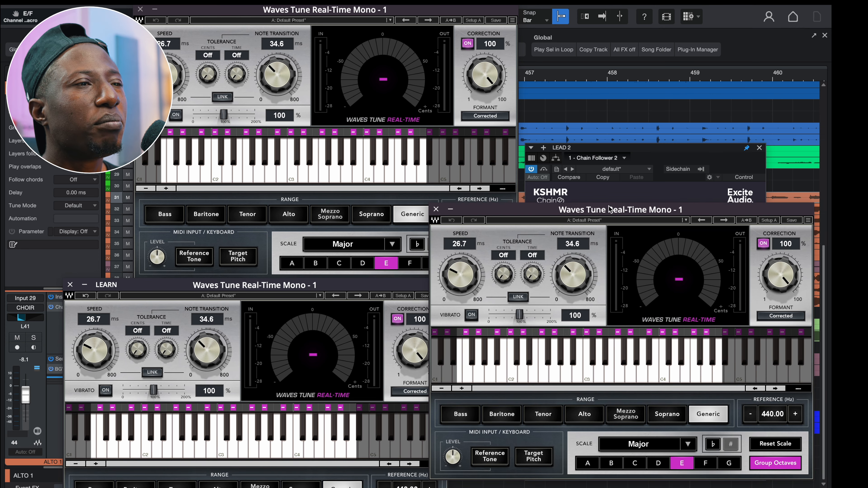
{"action": "left_click_drag", "start_coordinate": [608, 206], "coordinate": [636, 153]}
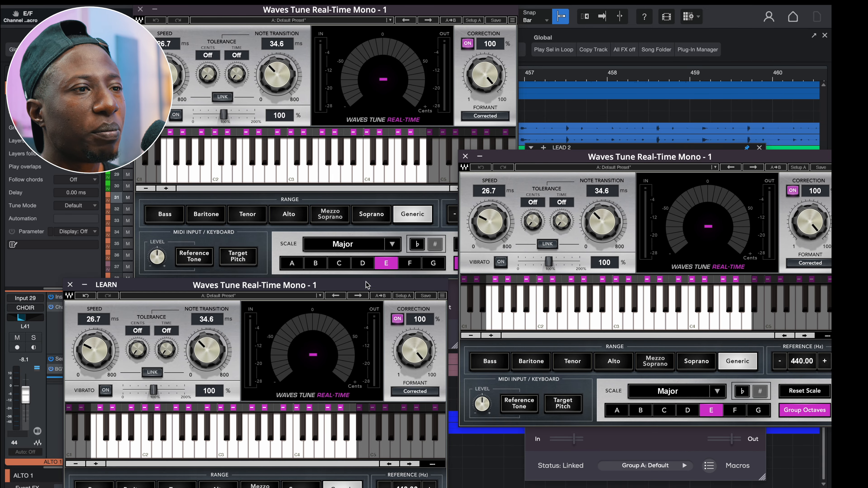
{"action": "left_click_drag", "start_coordinate": [321, 295], "coordinate": [296, 224]}
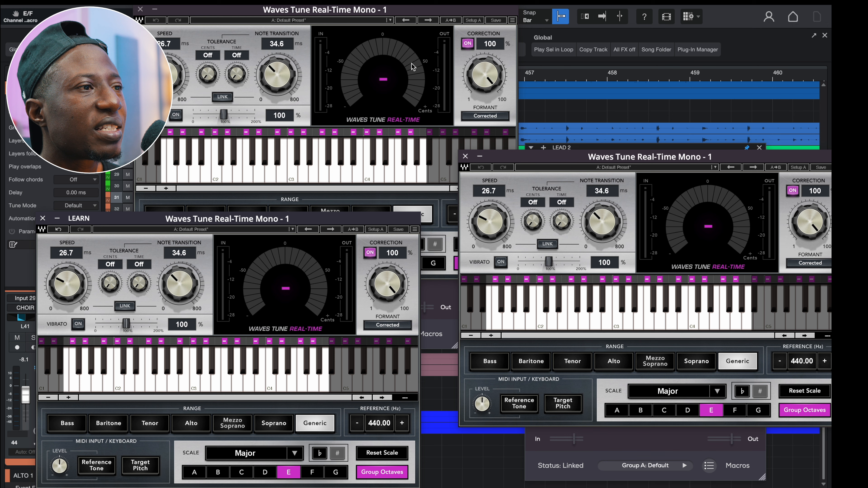
Bring up LEAD 1's channel macro controls and turn the C/C# knob down to 0, setting all three tuners to C.
{"action": "left_click", "coordinate": [417, 12]}
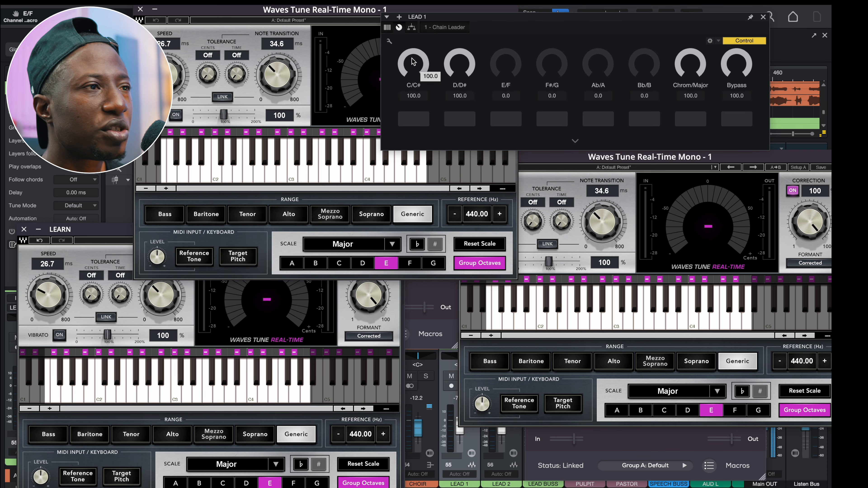
{"action": "left_click_drag", "start_coordinate": [412, 58], "coordinate": [412, 334]}
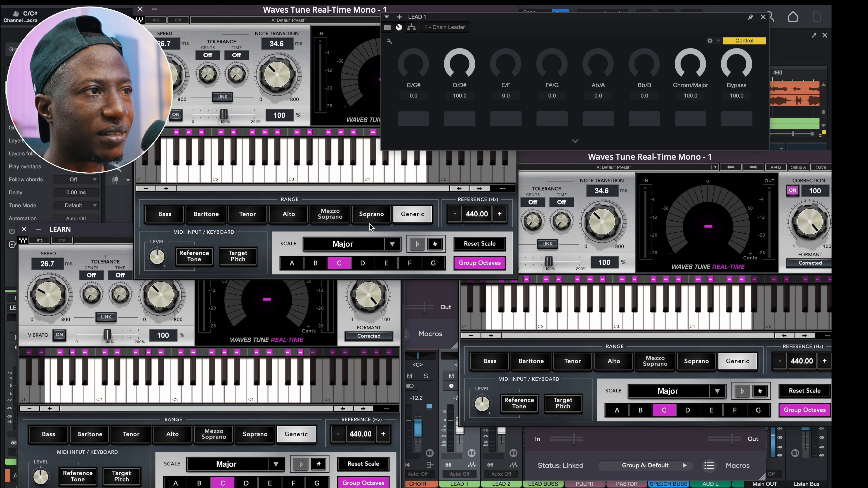
Switch the linked tuners to the Chromatic scale with Chrom/Major at 0, and to C# with C/C# at 100.
{"action": "mouse_move", "coordinate": [688, 77]}
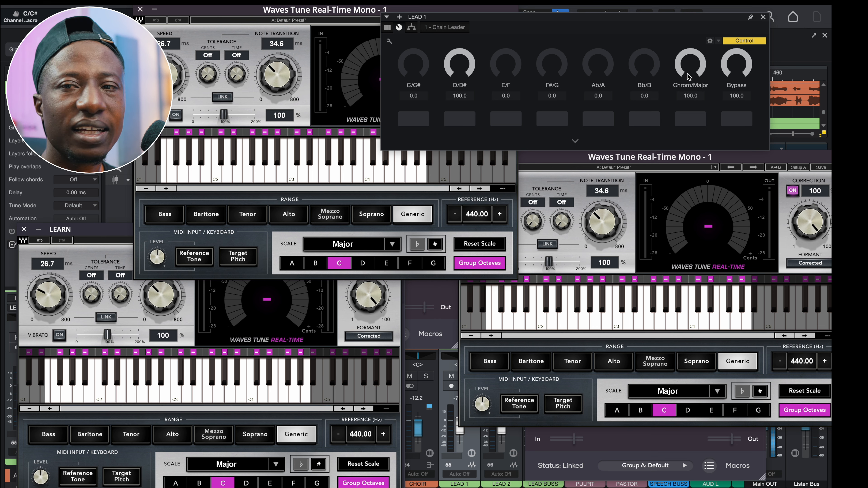
{"action": "left_click_drag", "start_coordinate": [688, 77], "coordinate": [697, 249]}
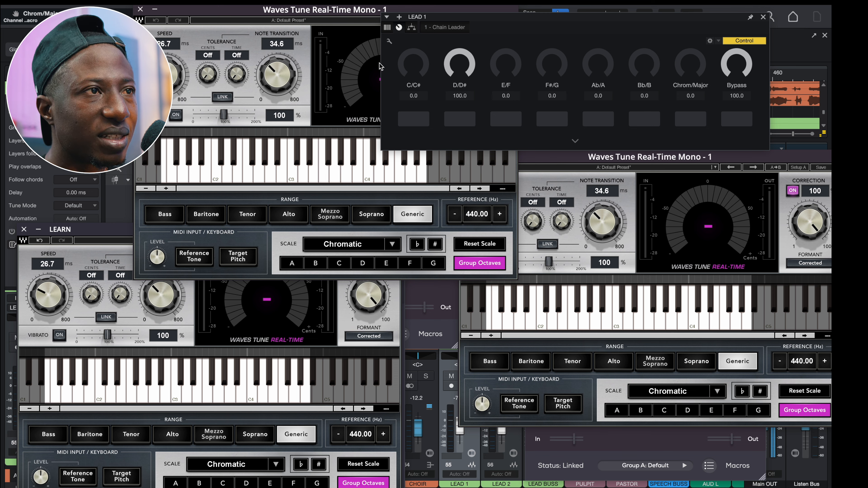
{"action": "left_click_drag", "start_coordinate": [407, 72], "coordinate": [438, 2]}
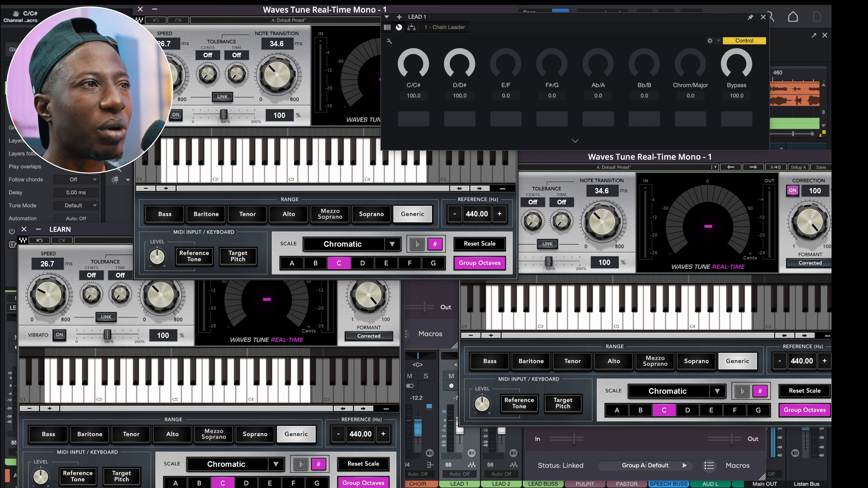
Switch the linked tuners to the Major scale with Chrom/Major at 100, and to C# by cycling C/C# from 0 to 100.
{"action": "left_click_drag", "start_coordinate": [418, 64], "coordinate": [420, 231]}
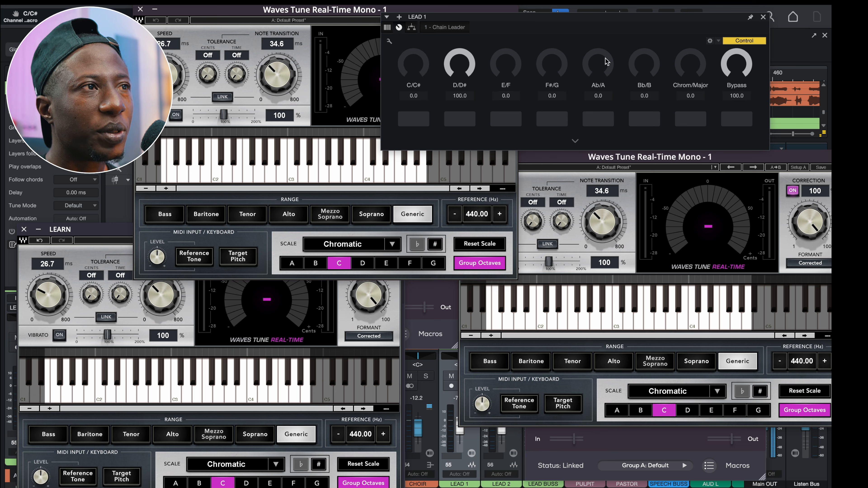
{"action": "left_click_drag", "start_coordinate": [691, 73], "coordinate": [692, 1]}
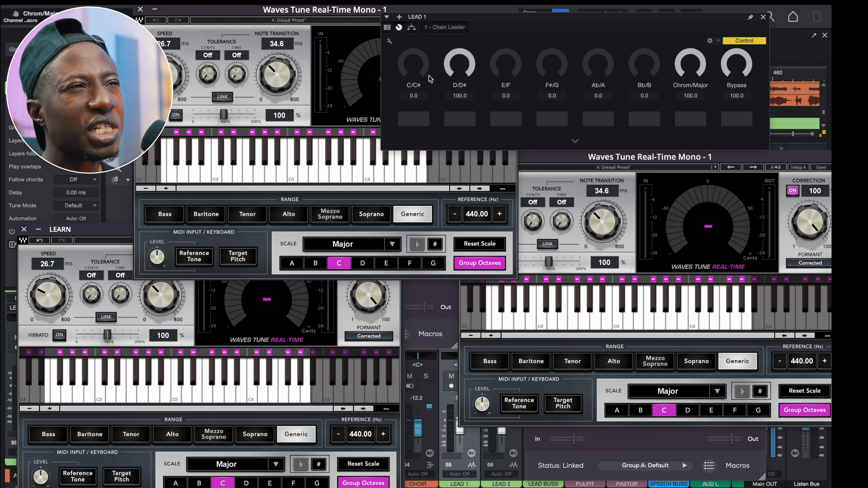
{"action": "left_click_drag", "start_coordinate": [420, 76], "coordinate": [420, 75]}
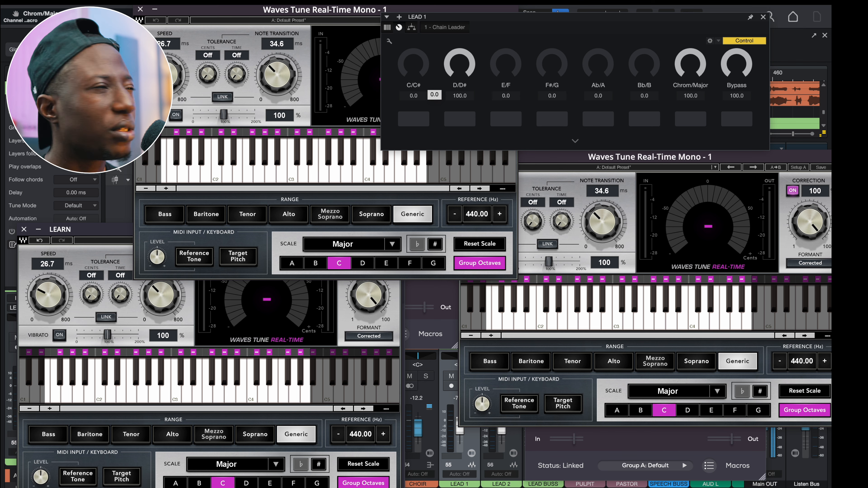
{"action": "left_click", "coordinate": [413, 69]}
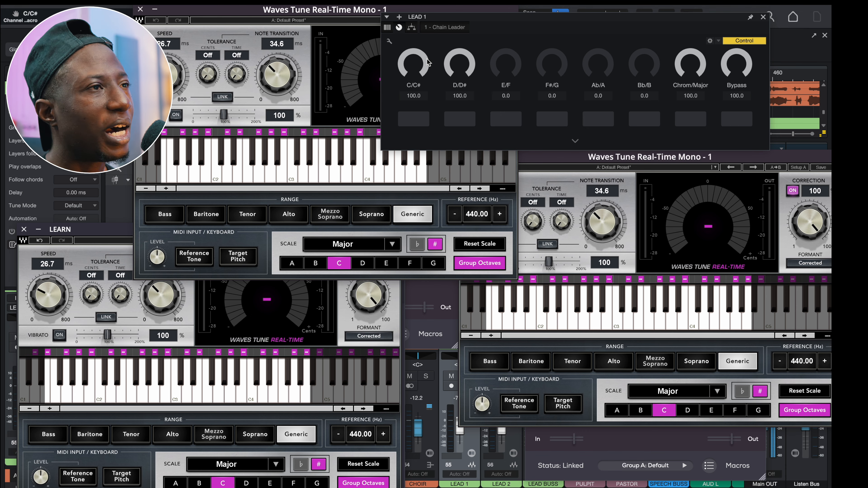
Change the linked tuners' key to F with E/F at 100, and to B with Bb/B at 100.
{"action": "mouse_move", "coordinate": [422, 66]}
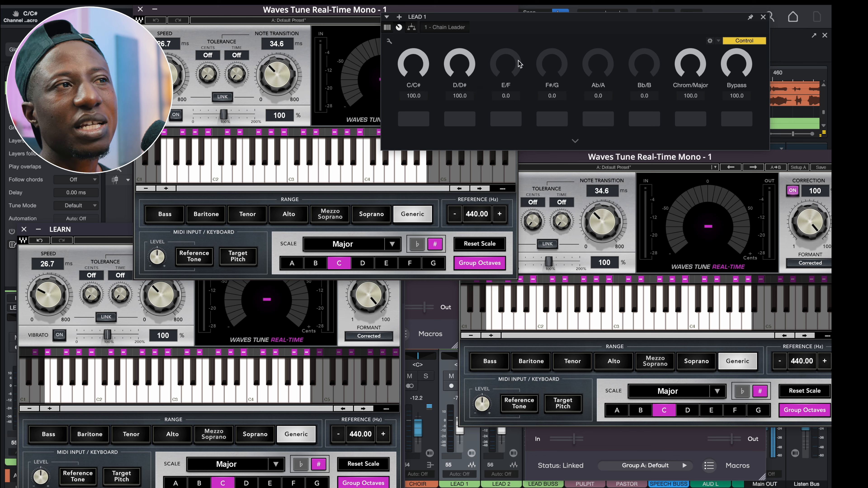
{"action": "left_click", "coordinate": [511, 65]}
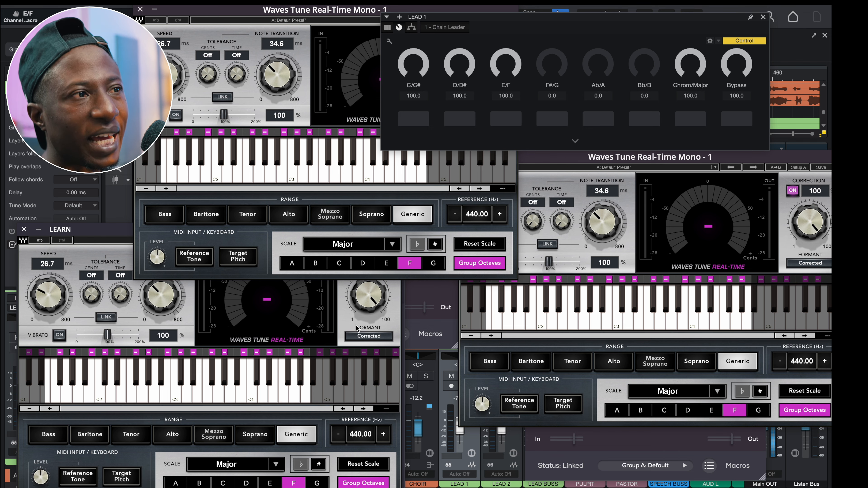
{"action": "left_click", "coordinate": [653, 73]}
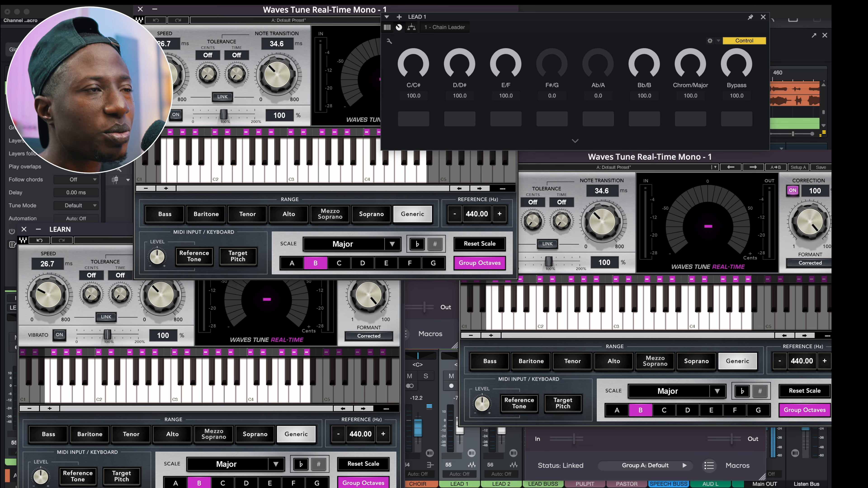
Bypass the linked tuners with Bypass at 0, and bring the ALTO 1, LEAD 2 and LEAD 1 Chain windows into view.
{"action": "left_click", "coordinate": [742, 60]}
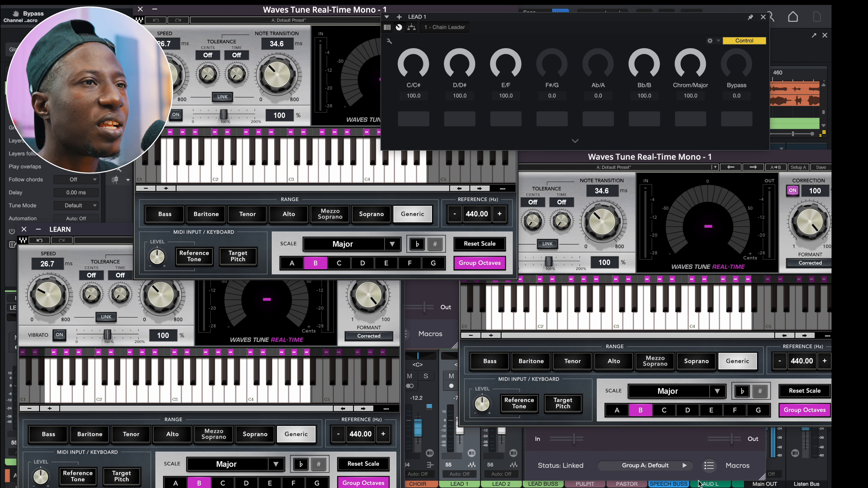
{"action": "left_click", "coordinate": [425, 301]}
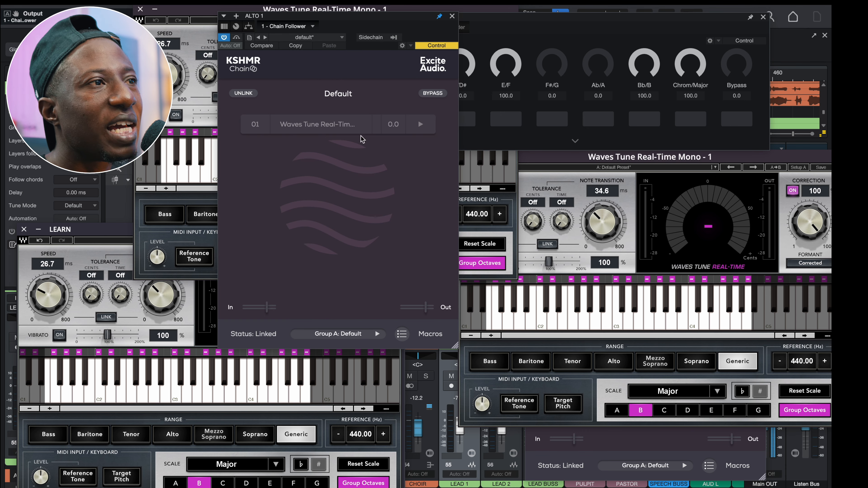
{"action": "left_click", "coordinate": [639, 452]}
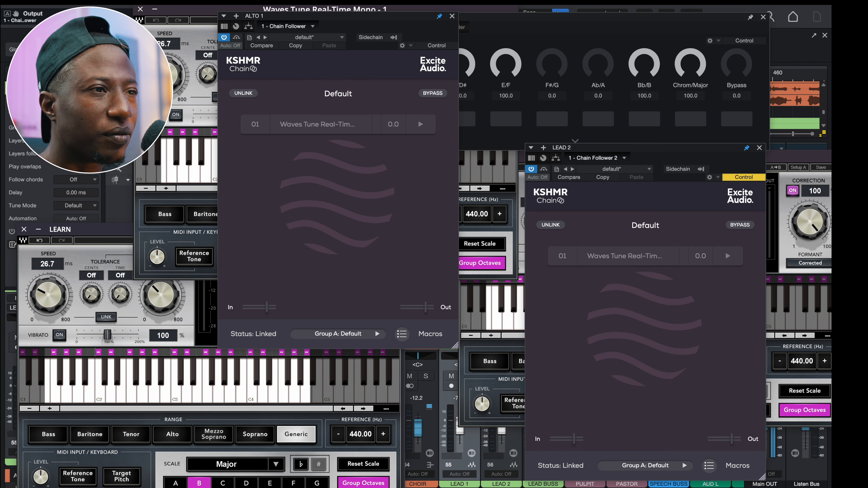
{"action": "left_click", "coordinate": [403, 379]}
Reactivate the linked tuners with Bypass at 100, and set their key to Ab with Ab/A at 0.
{"action": "left_click", "coordinate": [737, 68]}
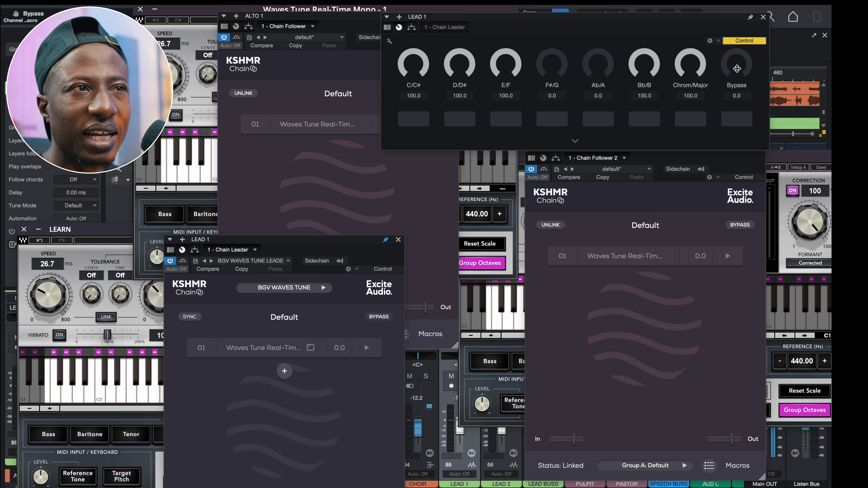
{"action": "left_click_drag", "start_coordinate": [737, 69], "coordinate": [742, 4]}
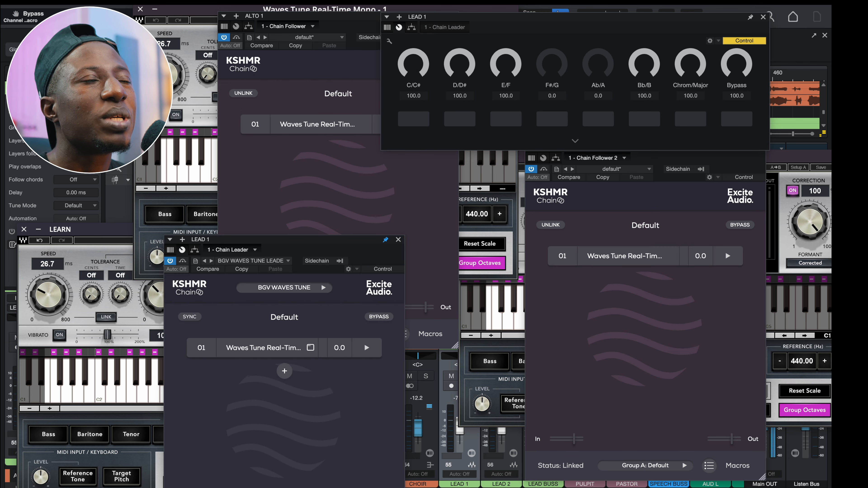
{"action": "left_click_drag", "start_coordinate": [602, 62], "coordinate": [628, 297]}
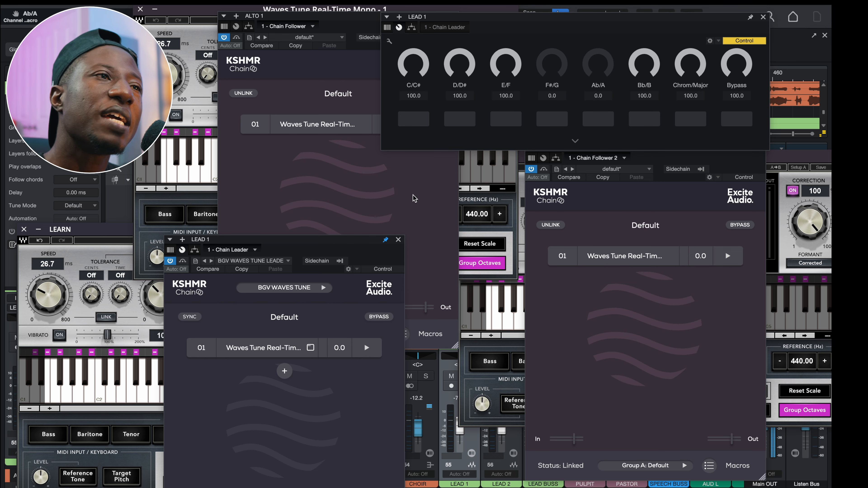
Bring all three Waves Tune Real-Time windows forward to compare their key and scale settings.
{"action": "left_click", "coordinate": [149, 208]}
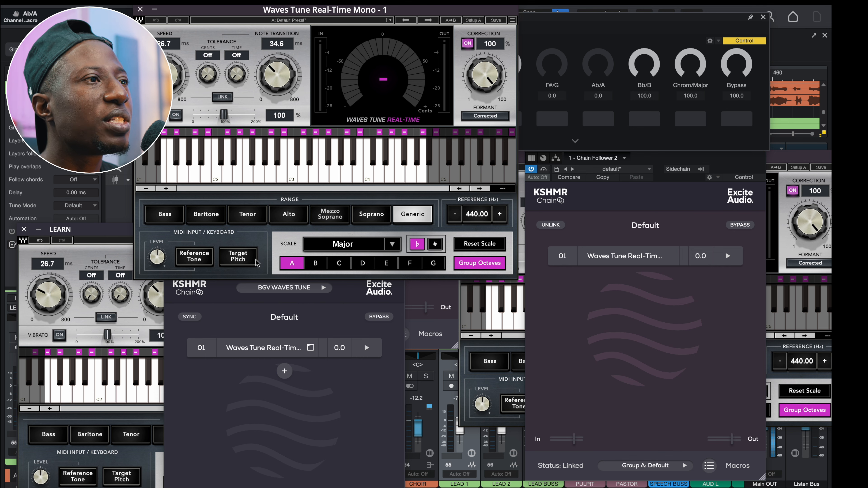
{"action": "left_click", "coordinate": [26, 321]}
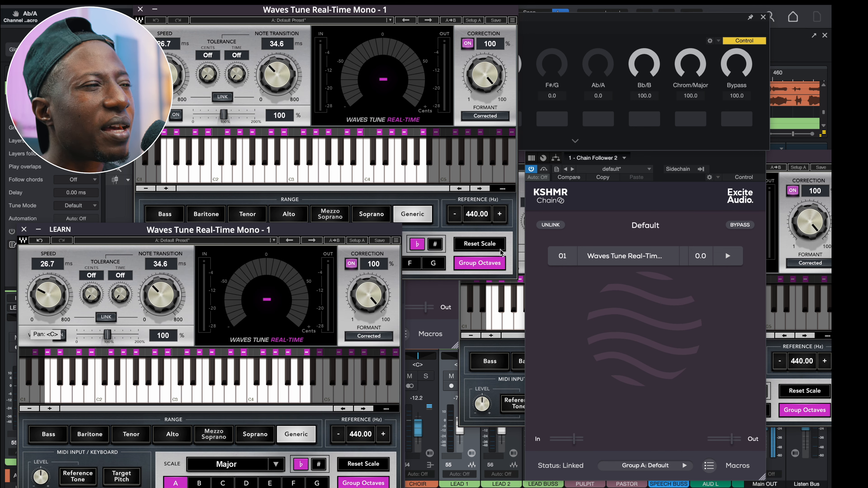
{"action": "left_click", "coordinate": [803, 157]}
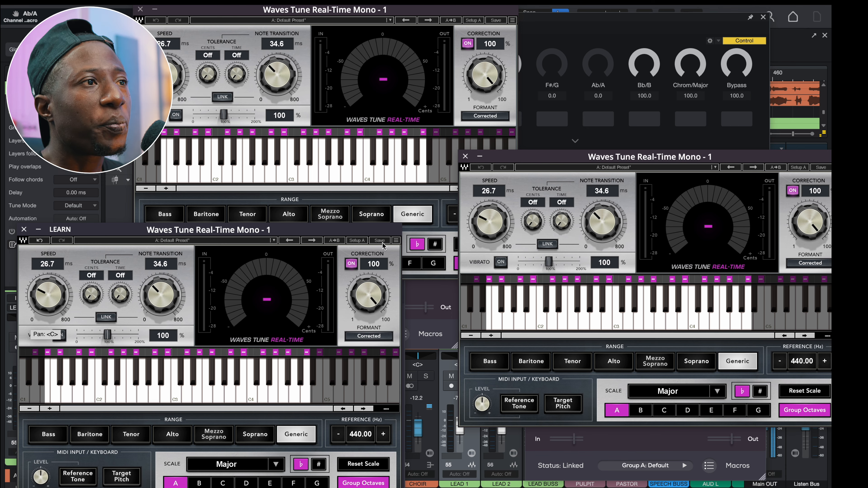
Reveal the macro knobs in LEAD 1's Chain Leader and open its Macros assignment list.
{"action": "left_click", "coordinate": [445, 297]}
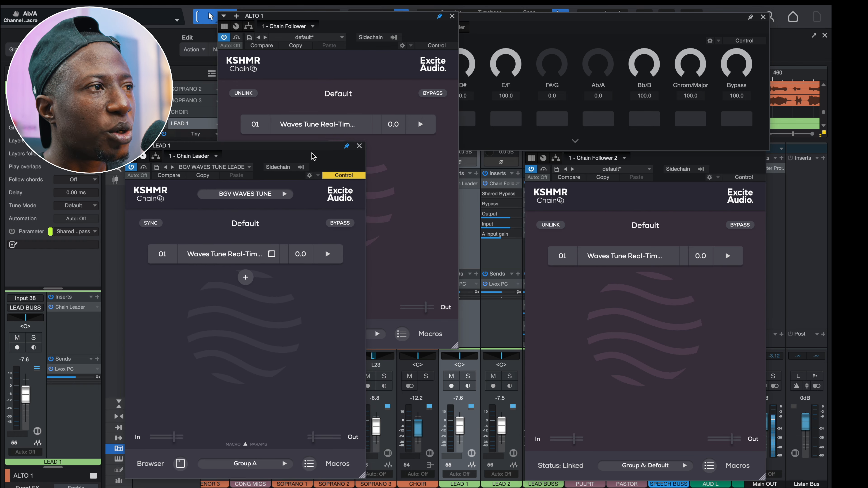
{"action": "left_click_drag", "start_coordinate": [310, 154], "coordinate": [315, 151]}
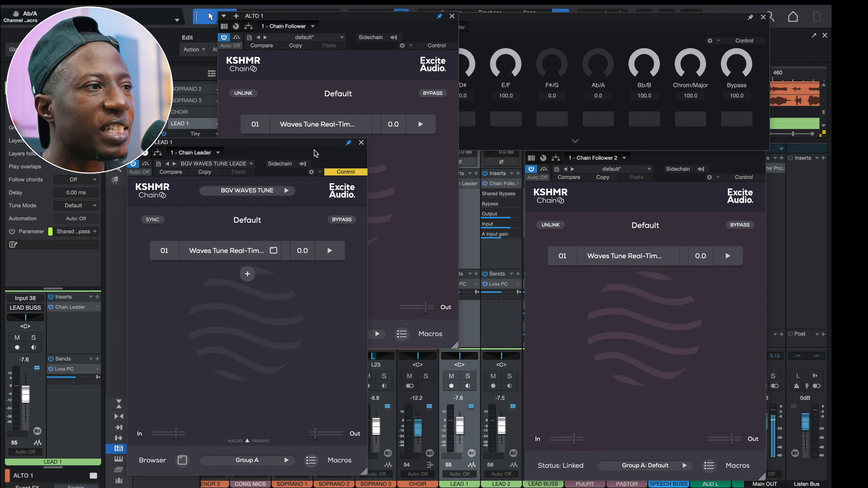
{"action": "left_click", "coordinate": [247, 442]}
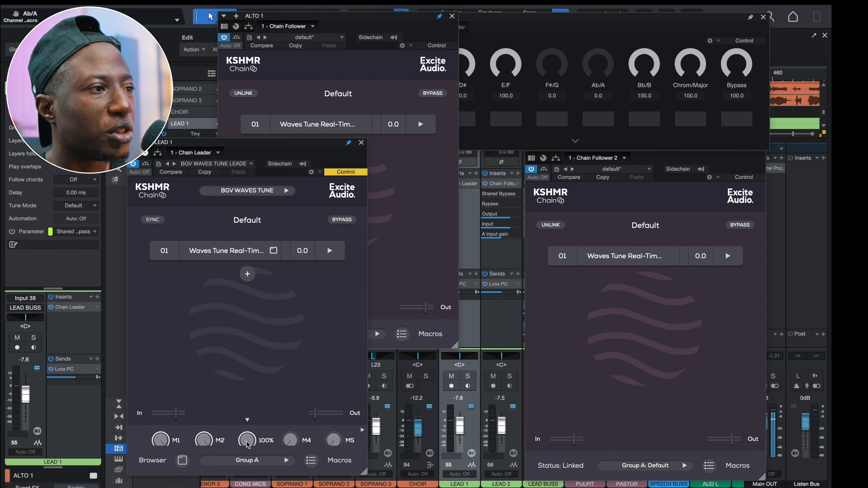
{"action": "left_click", "coordinate": [337, 462]}
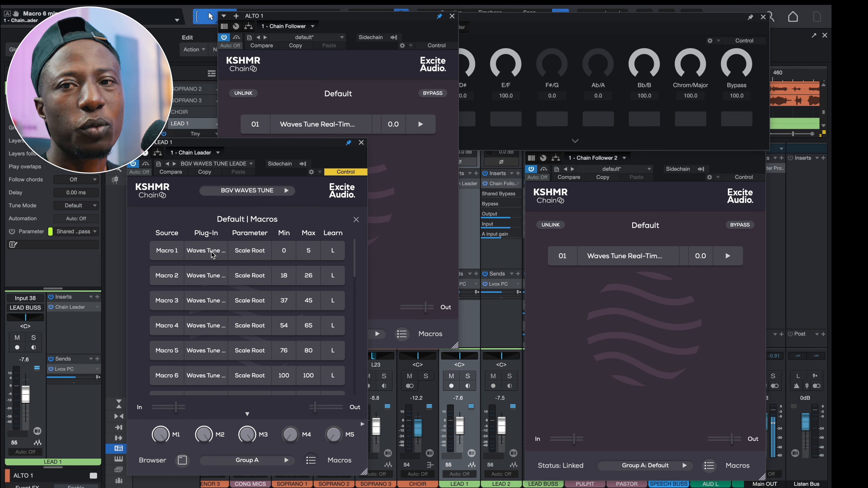
Choose Scale Root as Macro 1's parameter and look through the other macro assignments.
{"action": "left_click", "coordinate": [255, 254]}
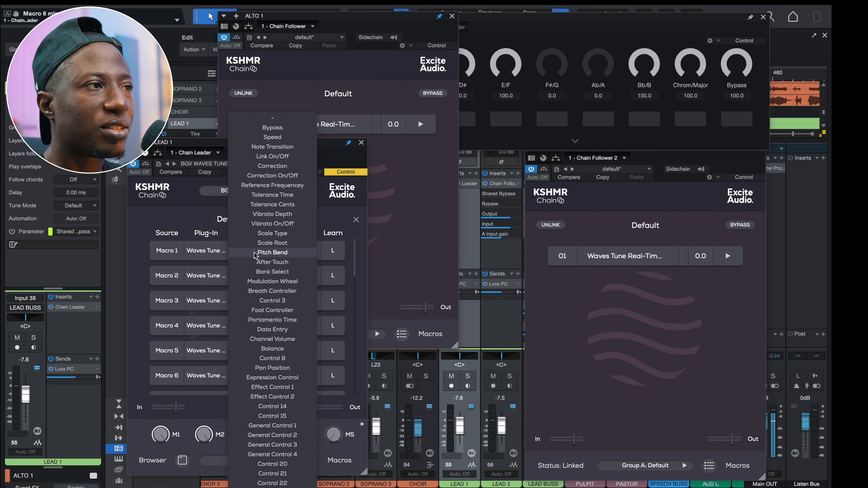
{"action": "left_click", "coordinate": [270, 243]}
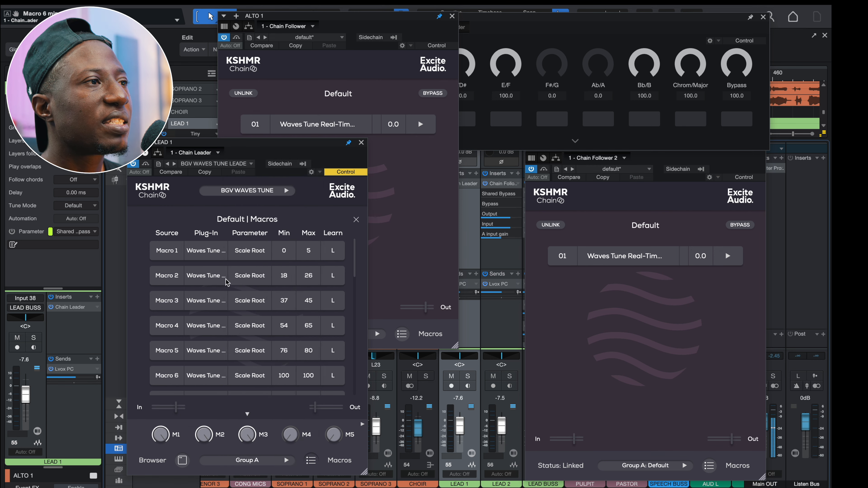
{"action": "scroll", "coordinate": [173, 287], "scroll_direction": "down", "scroll_amount": 5}
{"action": "scroll", "coordinate": [173, 287], "scroll_direction": "up", "scroll_amount": 5}
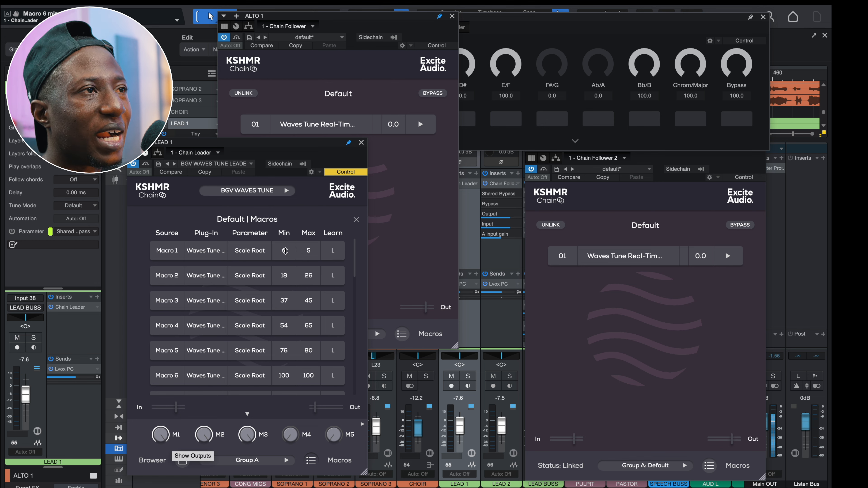
Sweep LEAD 1's Macro 1 knob down and back to its maximum to try out its range.
{"action": "left_click", "coordinate": [160, 435]}
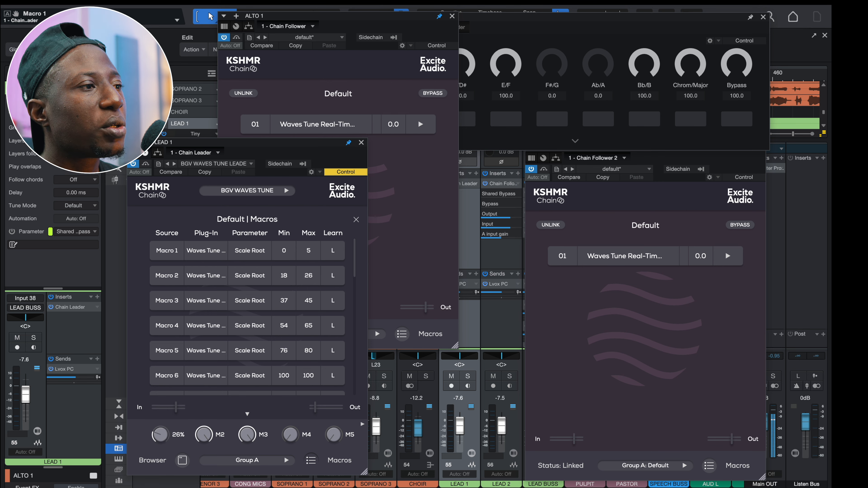
{"action": "left_click_drag", "start_coordinate": [156, 337], "coordinate": [159, 487]}
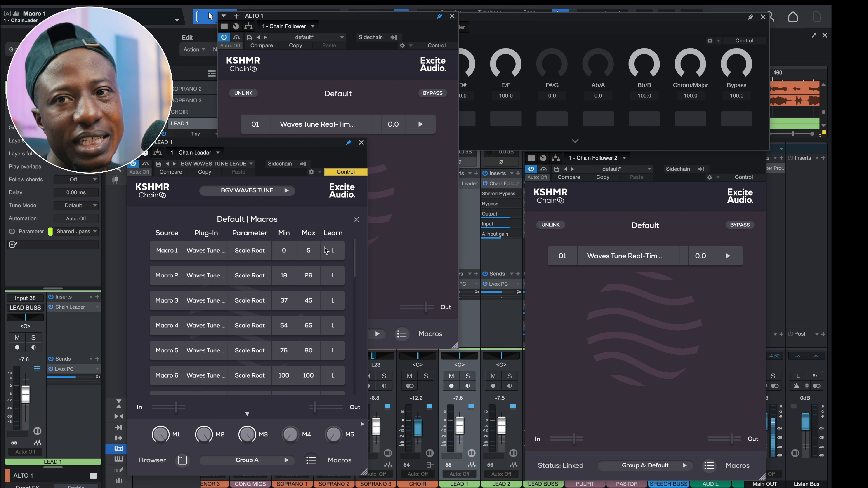
{"action": "mouse_move", "coordinate": [161, 436]}
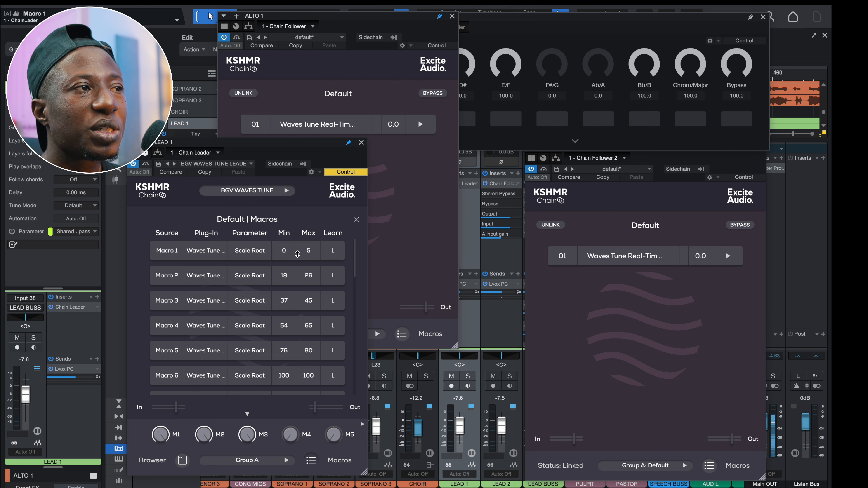
Close the ALTO 1 Chain Follower window and LEAD 1's Macros assignment list.
{"action": "left_click", "coordinate": [414, 192]}
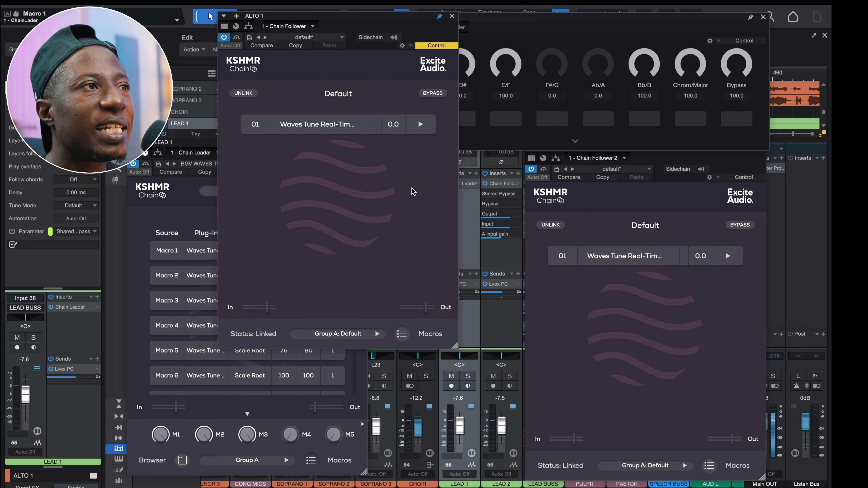
{"action": "left_click", "coordinate": [452, 15]}
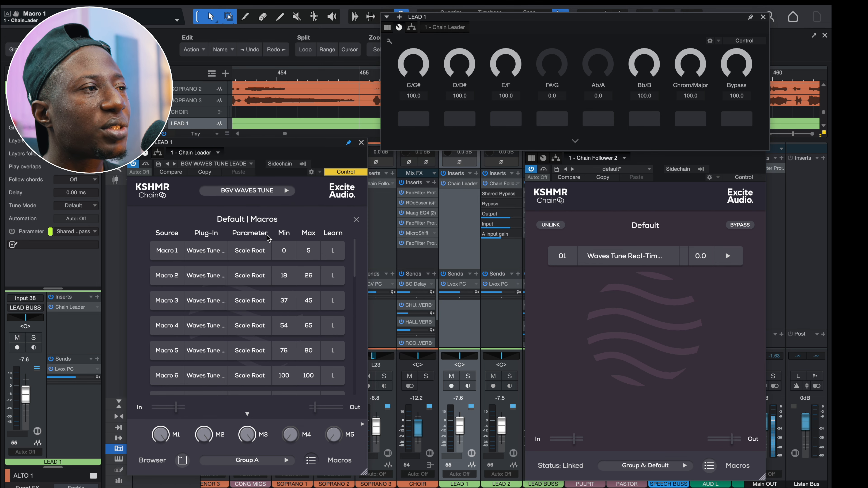
{"action": "left_click", "coordinate": [356, 220]}
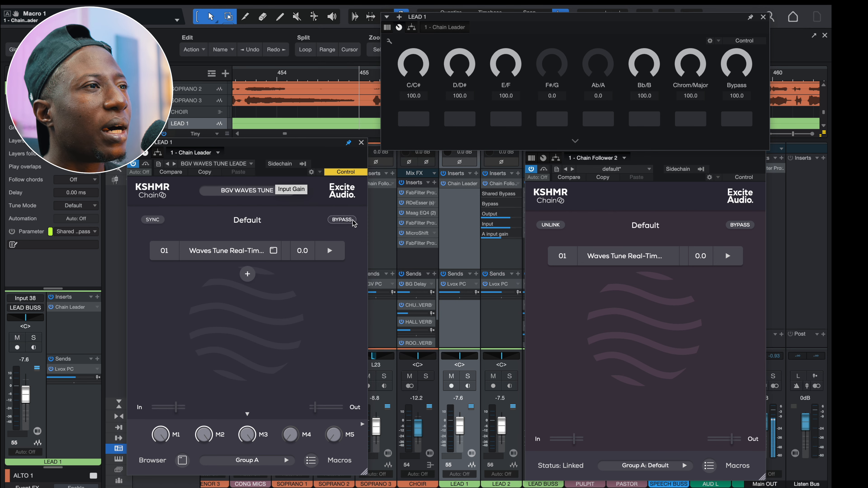
Open LEAD 1's Waves Tune Real-Time beside the Chain Leader window and set its key to C# with M1 at maximum.
{"action": "left_click", "coordinate": [233, 253]}
{"action": "left_click_drag", "start_coordinate": [255, 233], "coordinate": [609, 199]}
{"action": "left_click_drag", "start_coordinate": [170, 431], "coordinate": [225, 171]}
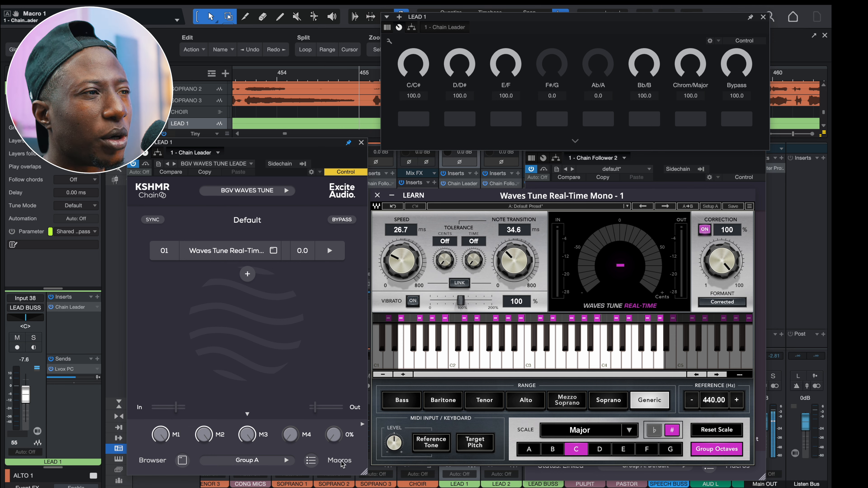
Reopen LEAD 1's Macros list and sweep the M1 and M2 knobs, finishing on D# with M2 at maximum.
{"action": "left_click", "coordinate": [310, 460]}
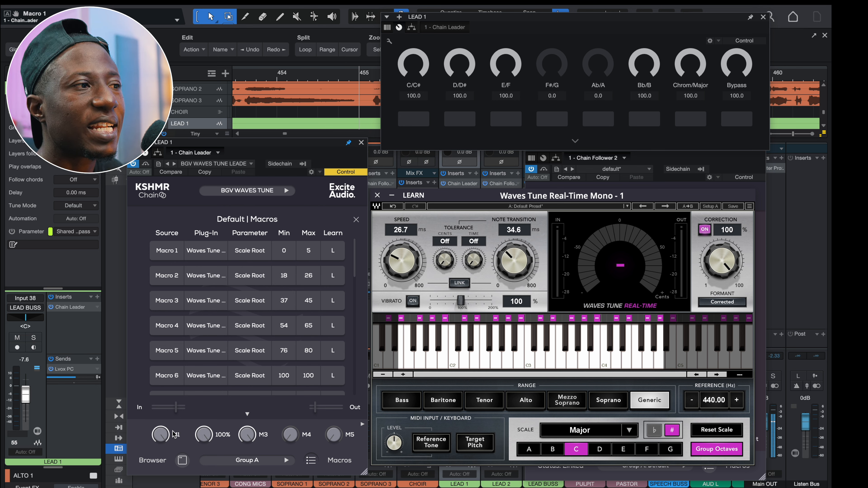
{"action": "left_click_drag", "start_coordinate": [160, 439], "coordinate": [166, 294]}
{"action": "left_click_drag", "start_coordinate": [204, 437], "coordinate": [205, 486]}
{"action": "left_click_drag", "start_coordinate": [205, 430], "coordinate": [226, 284]}
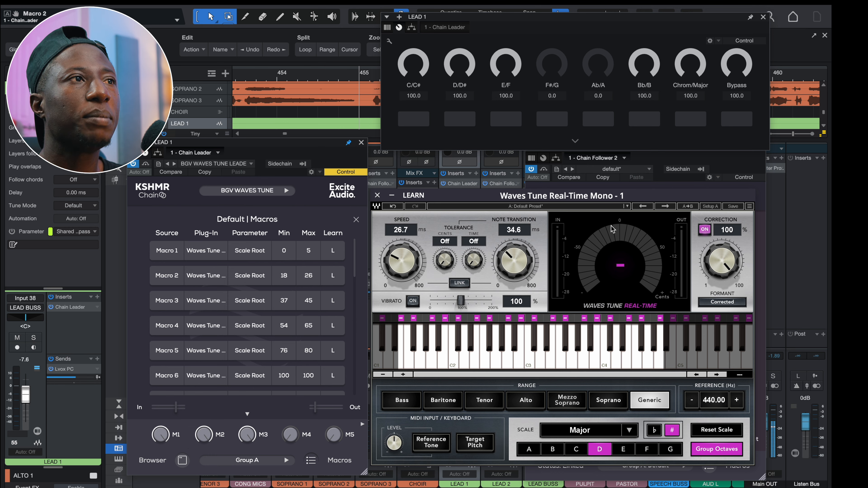
Set Macro 2's Max value to 65 and look through the remaining macro assignments down to Macro 8.
{"action": "left_click_drag", "start_coordinate": [547, 22], "coordinate": [543, 23]}
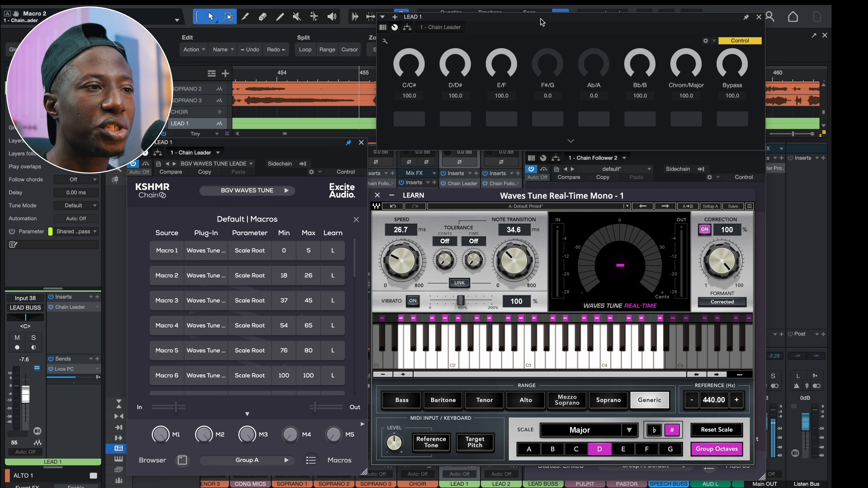
{"action": "left_click_drag", "start_coordinate": [312, 279], "coordinate": [314, 282]}
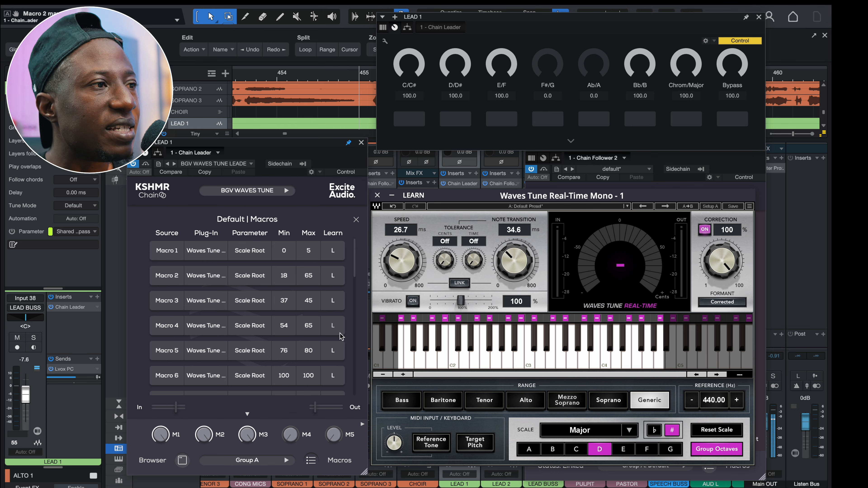
{"action": "left_click_drag", "start_coordinate": [356, 279], "coordinate": [356, 296]}
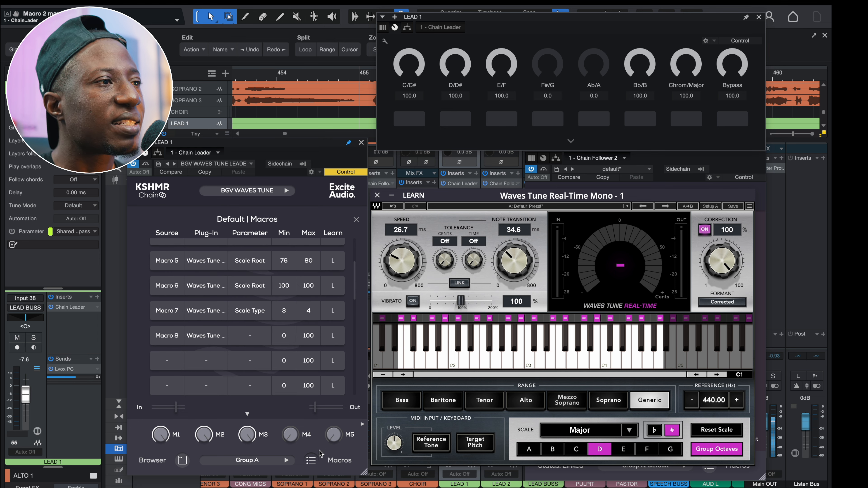
Show the M6 to M10 knobs, turn M6 down to 0, set Macro 6's Min value to 89 and return M6 to maximum.
{"action": "left_click", "coordinate": [362, 425]}
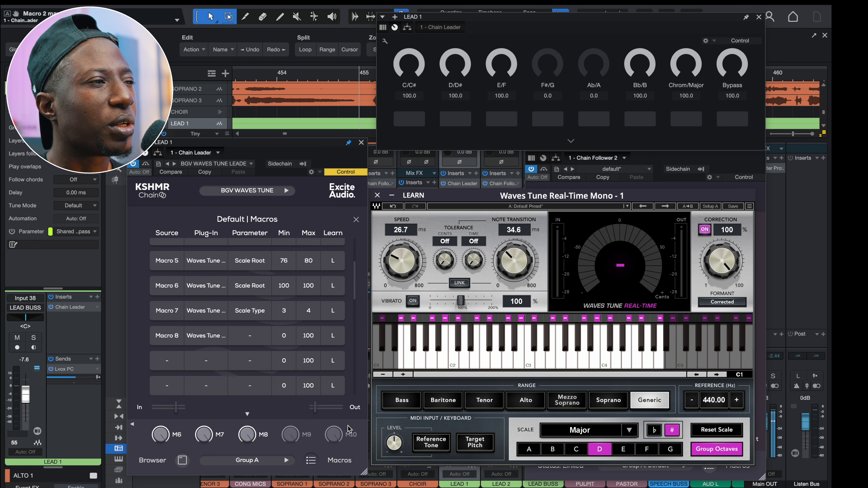
{"action": "left_click_drag", "start_coordinate": [162, 436], "coordinate": [163, 487]}
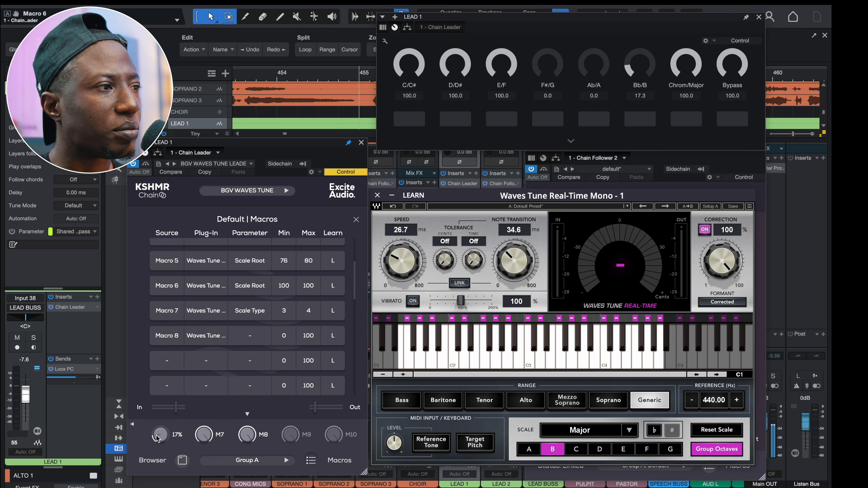
{"action": "left_click_drag", "start_coordinate": [158, 436], "coordinate": [158, 487]}
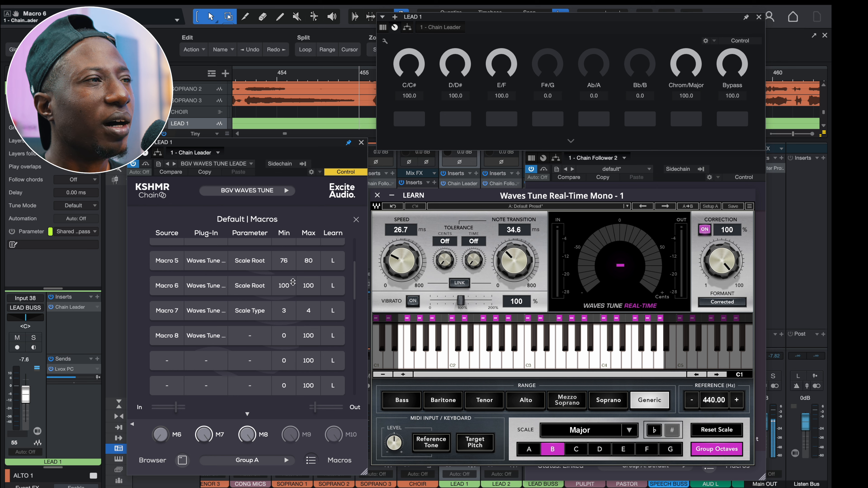
{"action": "left_click_drag", "start_coordinate": [287, 289], "coordinate": [287, 299]}
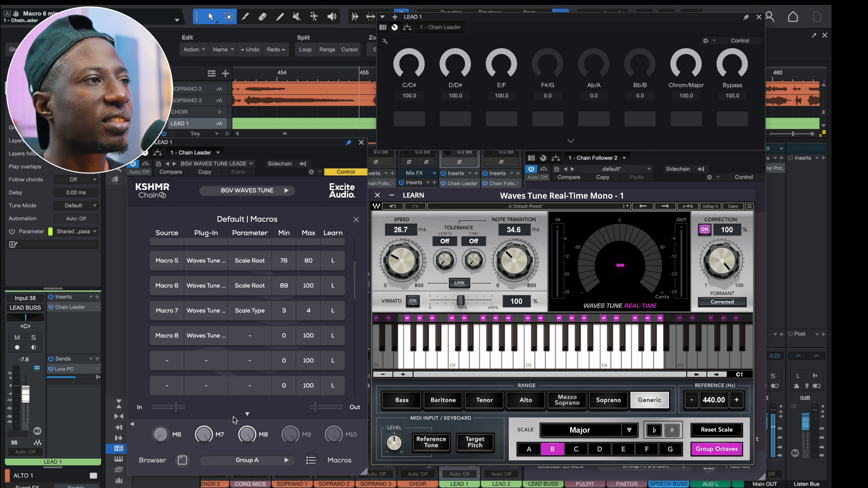
{"action": "left_click_drag", "start_coordinate": [162, 439], "coordinate": [175, 307]}
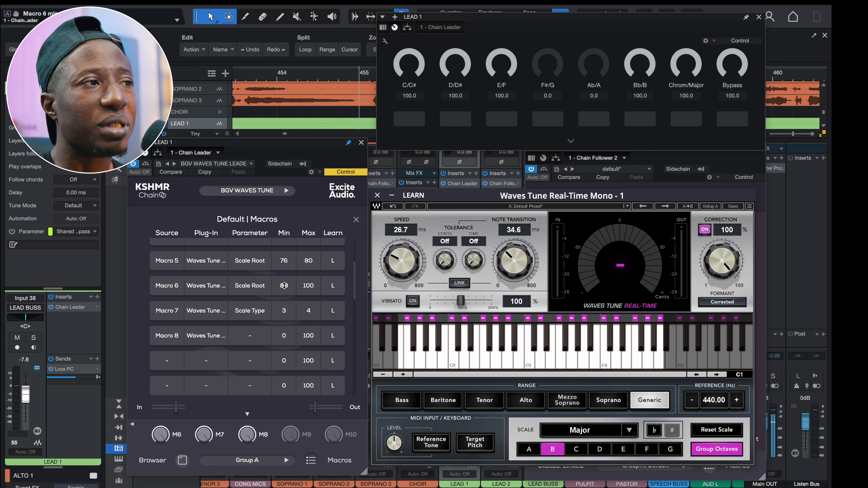
Try Min values of 95, 89 and 92 for Macro 6, turning M6 after each to test the key.
{"action": "left_click_drag", "start_coordinate": [284, 286], "coordinate": [286, 282]}
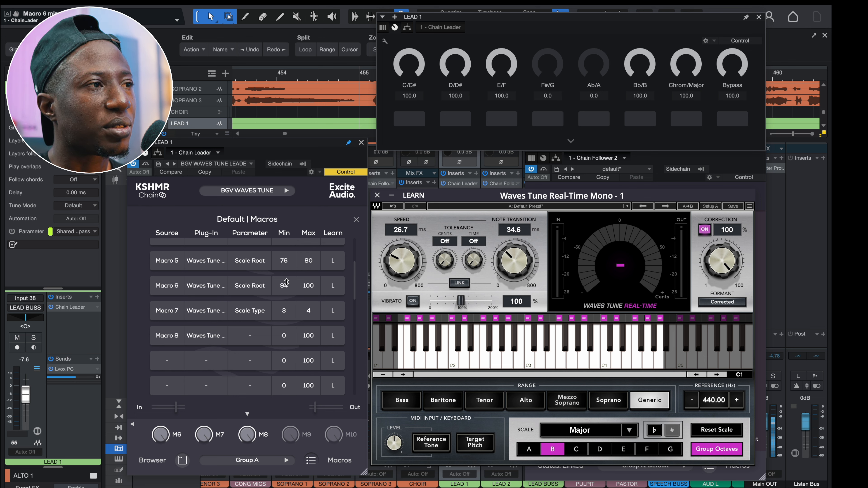
{"action": "left_click_drag", "start_coordinate": [160, 435], "coordinate": [149, 459]}
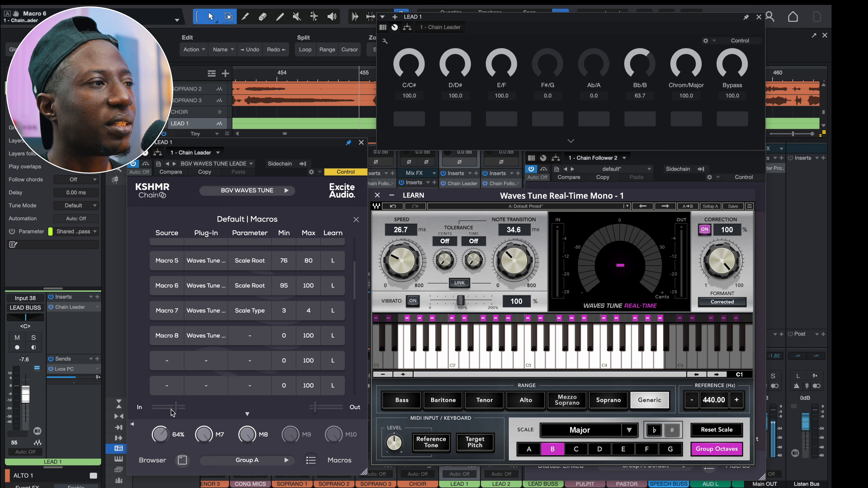
{"action": "left_click_drag", "start_coordinate": [282, 284], "coordinate": [283, 291]}
{"action": "left_click_drag", "start_coordinate": [161, 436], "coordinate": [157, 455]}
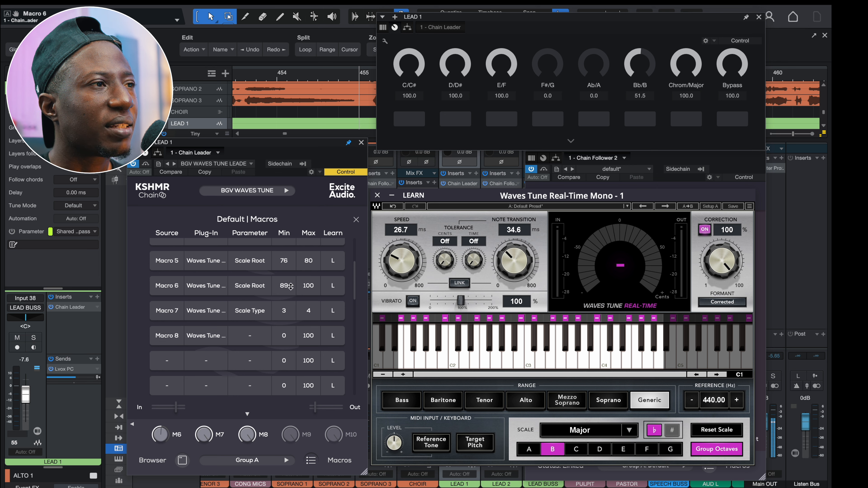
{"action": "left_click_drag", "start_coordinate": [290, 287], "coordinate": [290, 283]}
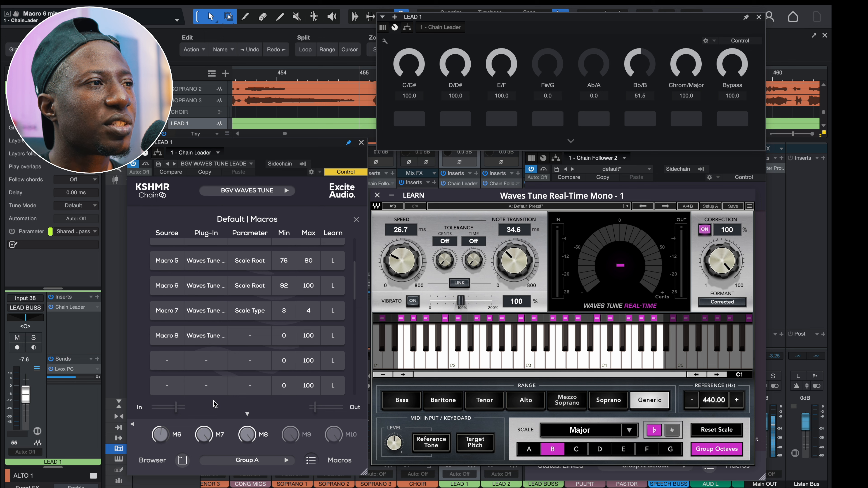
{"action": "mouse_move", "coordinate": [159, 435]}
{"action": "left_mouse_down"}
{"action": "mouse_move", "coordinate": [160, 460]}
{"action": "mouse_move", "coordinate": [164, 438]}
{"action": "left_mouse_up"}
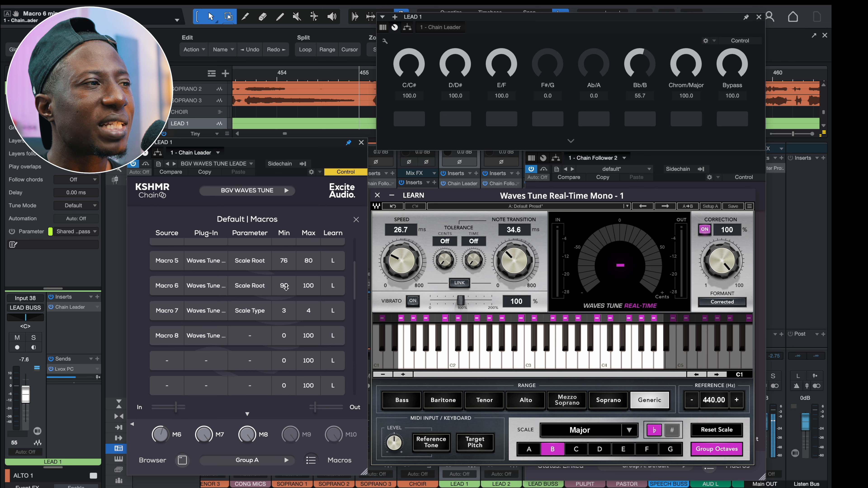
Set Macro 6's Min value to 93 and sweep M6 up to maximum and back down to 65%.
{"action": "left_click_drag", "start_coordinate": [286, 287], "coordinate": [284, 289]}
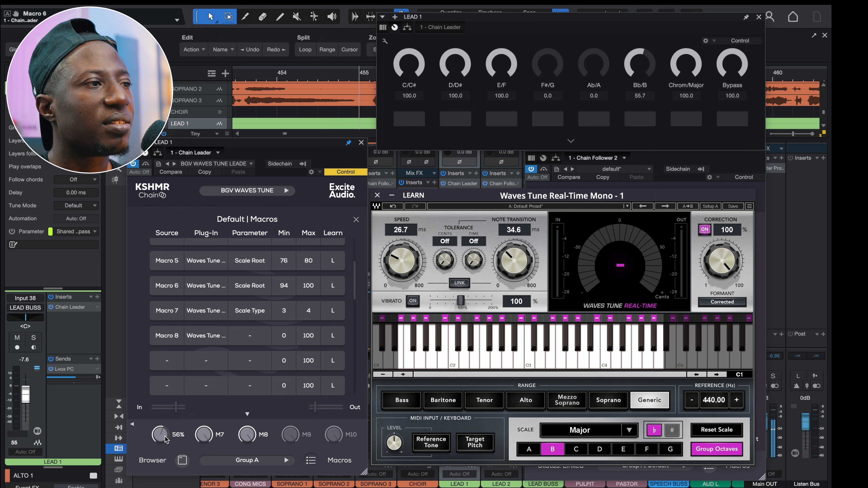
{"action": "mouse_move", "coordinate": [165, 438]}
{"action": "left_mouse_down"}
{"action": "mouse_move", "coordinate": [164, 450]}
{"action": "mouse_move", "coordinate": [165, 442]}
{"action": "left_mouse_up"}
{"action": "left_click_drag", "start_coordinate": [284, 285], "coordinate": [284, 289]}
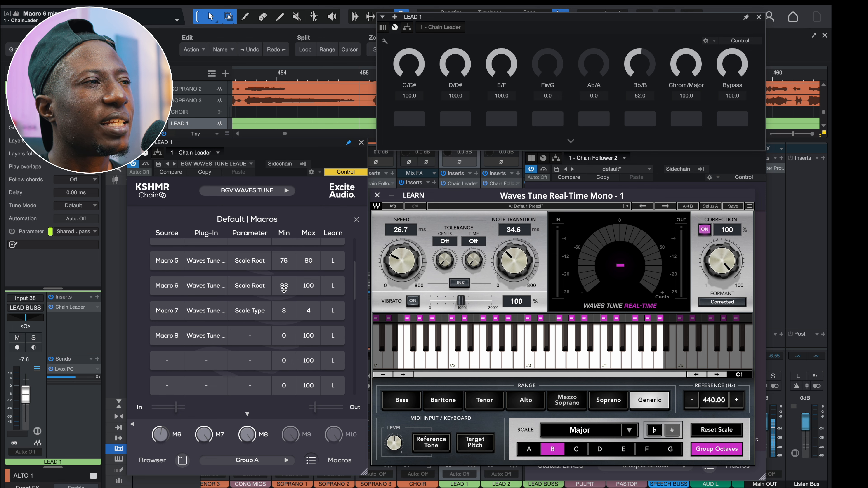
{"action": "left_click_drag", "start_coordinate": [165, 438], "coordinate": [165, 368]}
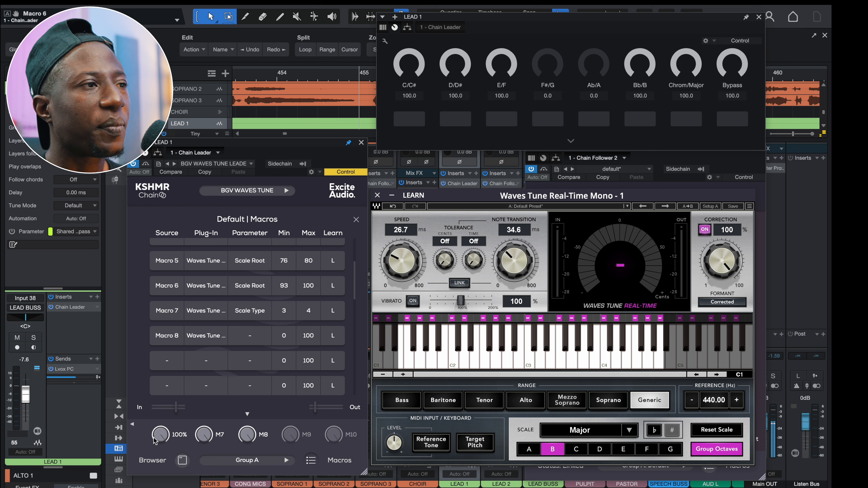
{"action": "left_click_drag", "start_coordinate": [154, 440], "coordinate": [165, 424]}
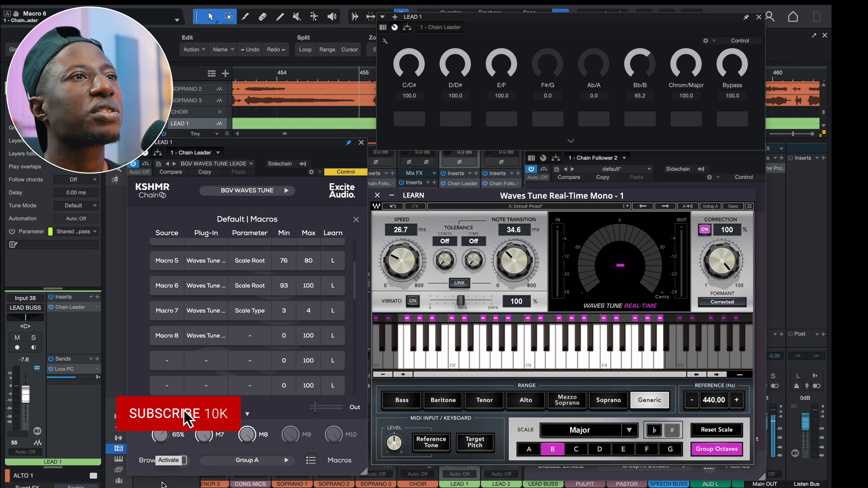
Shift LEAD 1's channel macro controls window slightly and close the Chain Leader's Macros assignment list.
{"action": "left_click_drag", "start_coordinate": [609, 15], "coordinate": [607, 22]}
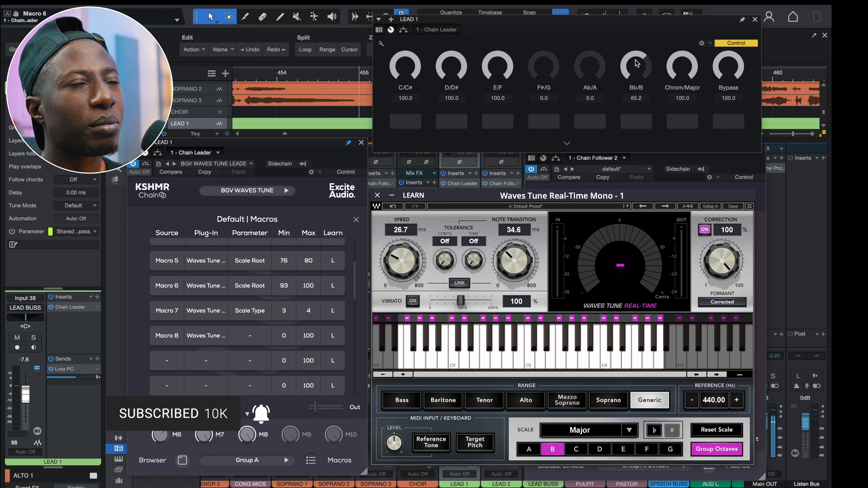
{"action": "mouse_move", "coordinate": [637, 63]}
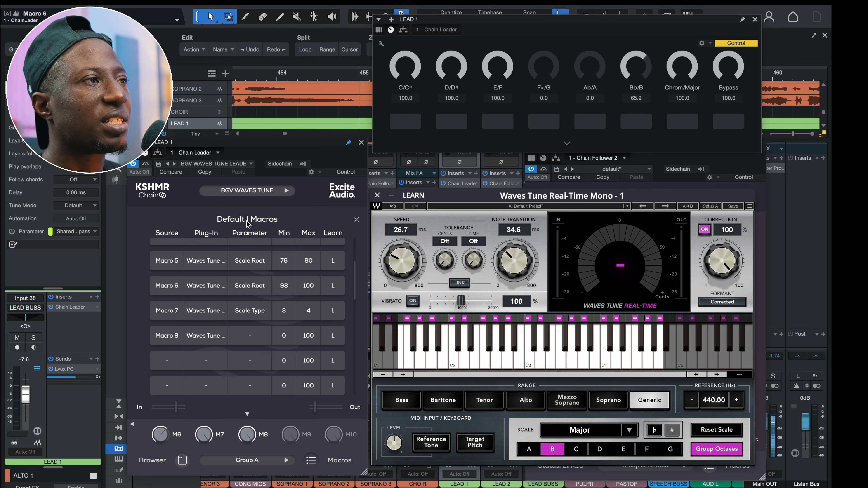
{"action": "left_click", "coordinate": [356, 220]}
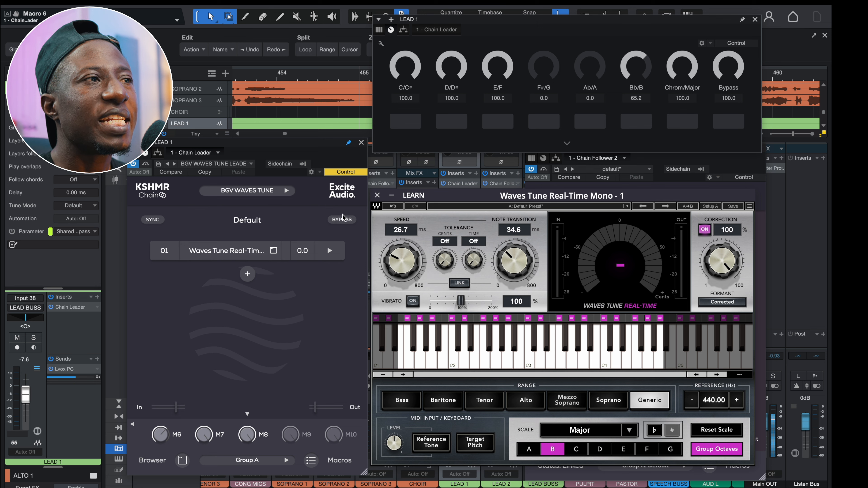
Open LEAD 1's channel macro mapping, examine Knob 8's Shared Bypass target and the Chain Leader parameters, and close the mapping.
{"action": "left_click", "coordinate": [381, 44]}
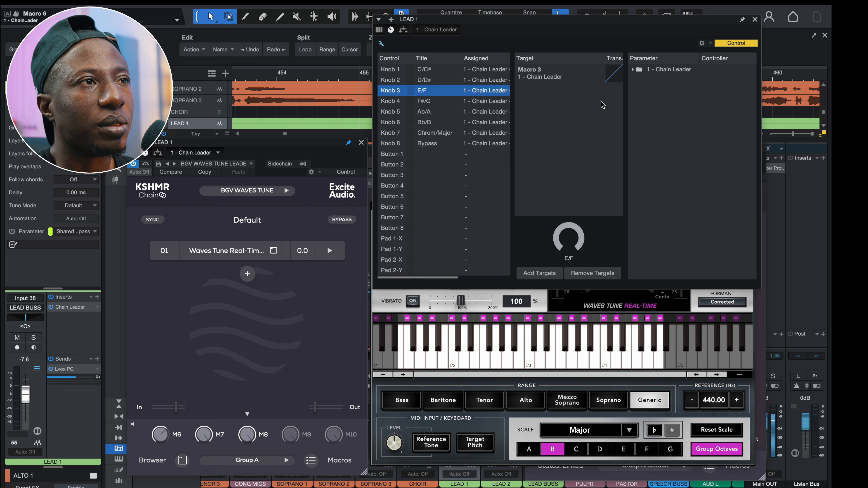
{"action": "left_click", "coordinate": [400, 144]}
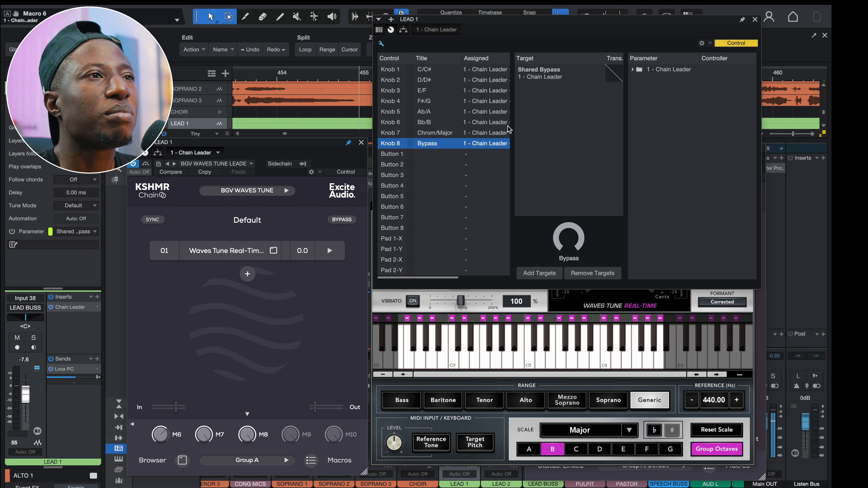
{"action": "left_click", "coordinate": [549, 73]}
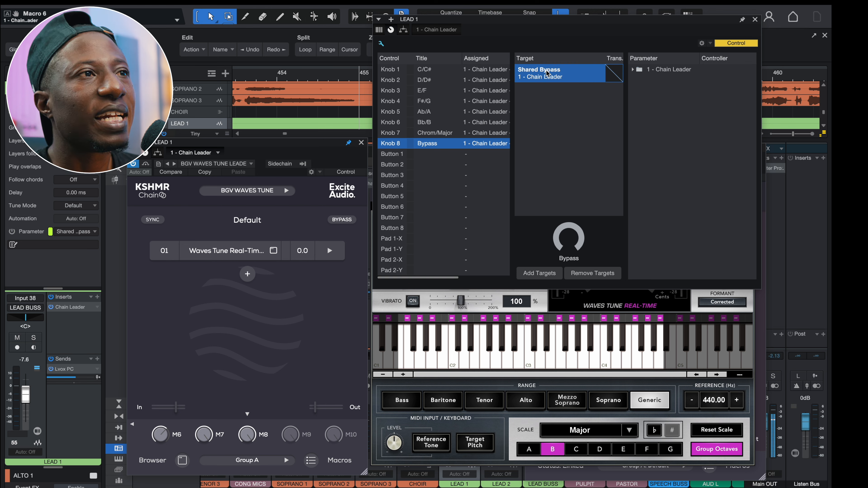
{"action": "left_click", "coordinate": [633, 70]}
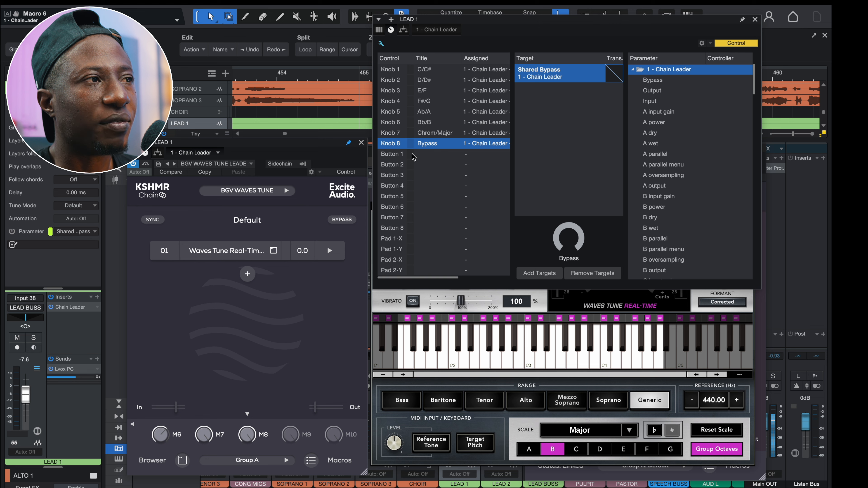
{"action": "left_click", "coordinate": [318, 314]}
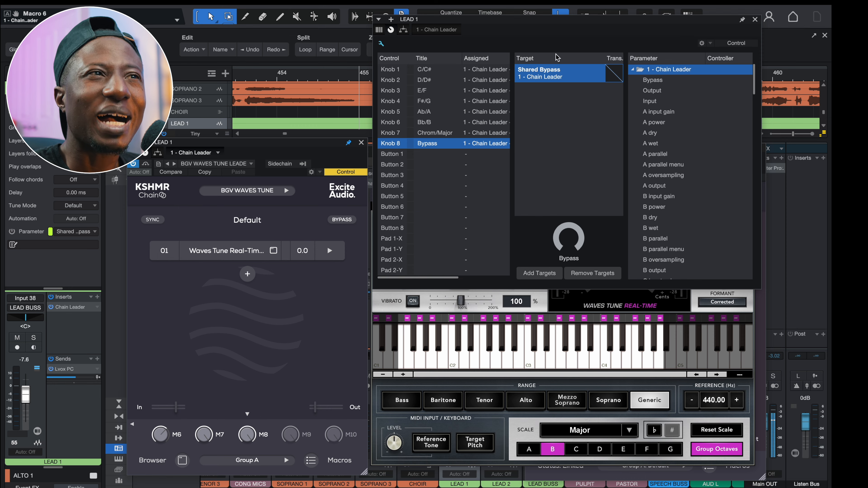
{"action": "left_click", "coordinate": [382, 47]}
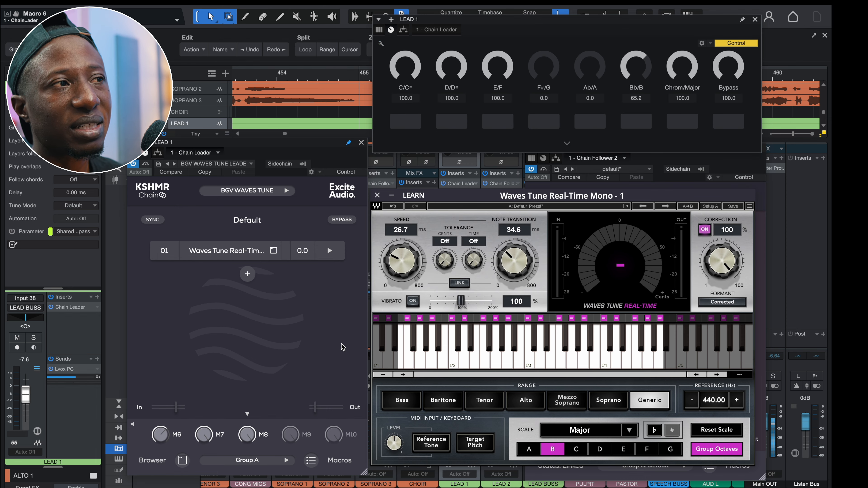
Reopen the channel macro mapping, compare the Knob 7 and Knob 8 targets, and test the Bypass knob with Shared Bypass selected, ending at maximum.
{"action": "mouse_move", "coordinate": [718, 70]}
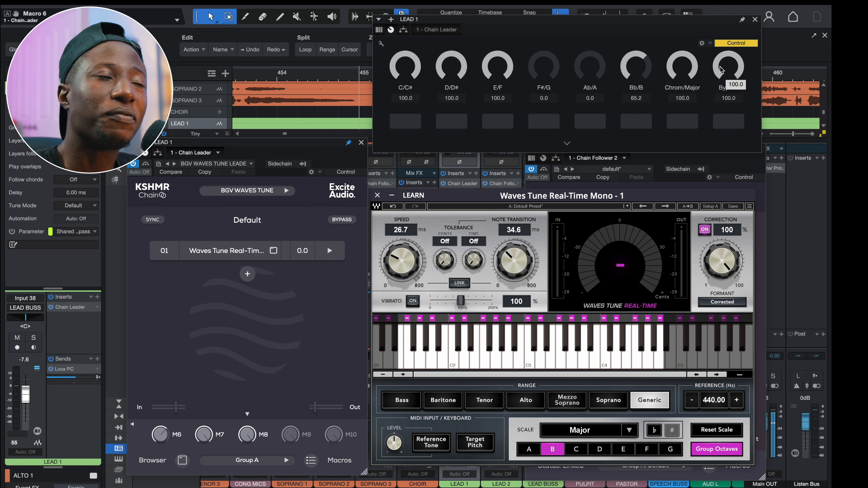
{"action": "left_click", "coordinate": [381, 43]}
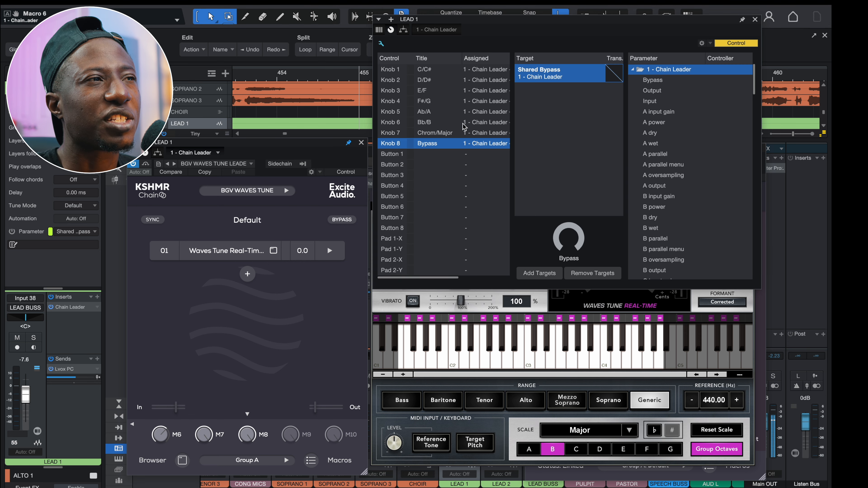
{"action": "left_click", "coordinate": [448, 133]}
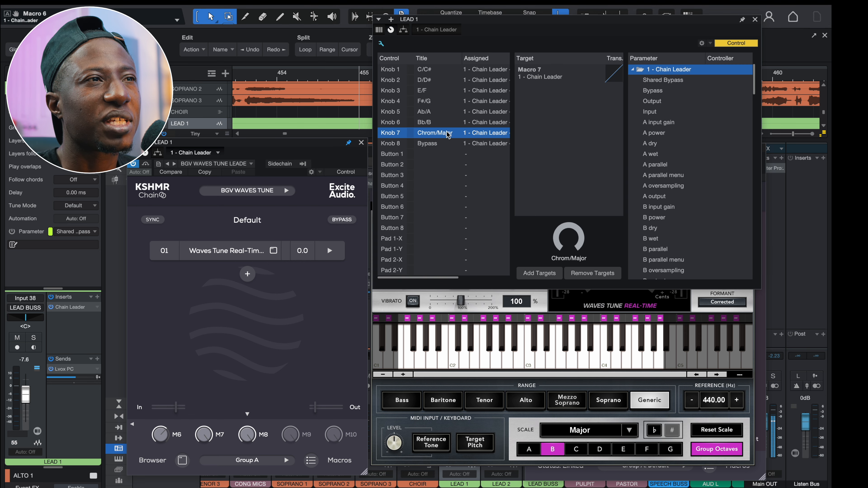
{"action": "left_click", "coordinate": [459, 145]}
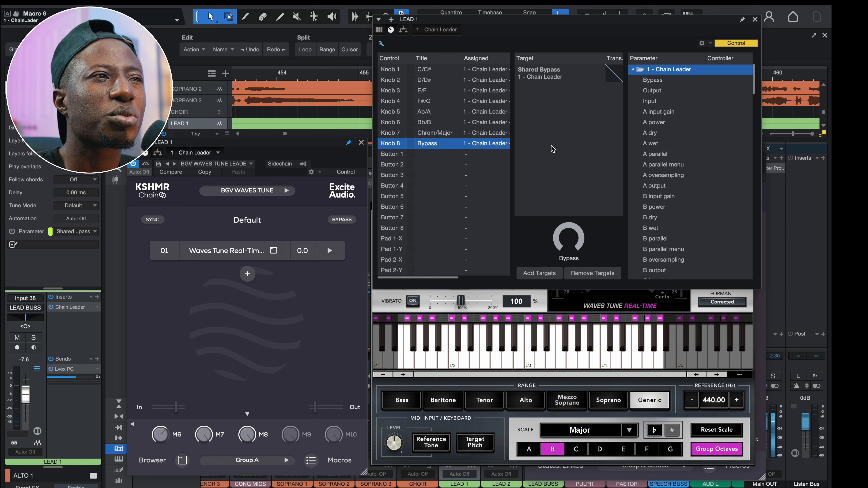
{"action": "left_click", "coordinate": [543, 99]}
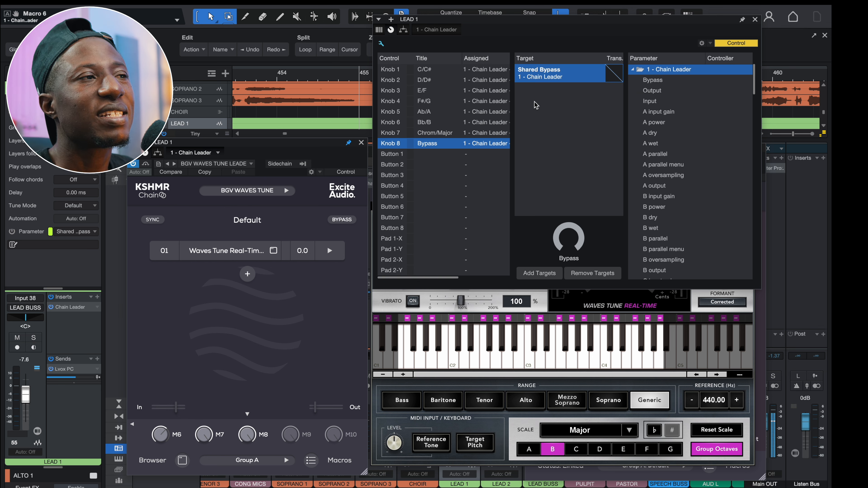
{"action": "mouse_move", "coordinate": [323, 245]}
{"action": "left_click_drag", "start_coordinate": [572, 237], "coordinate": [578, 33]}
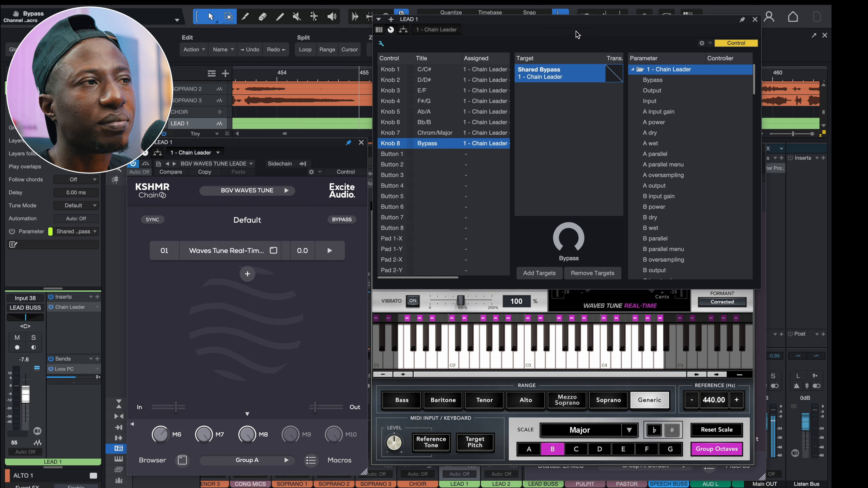